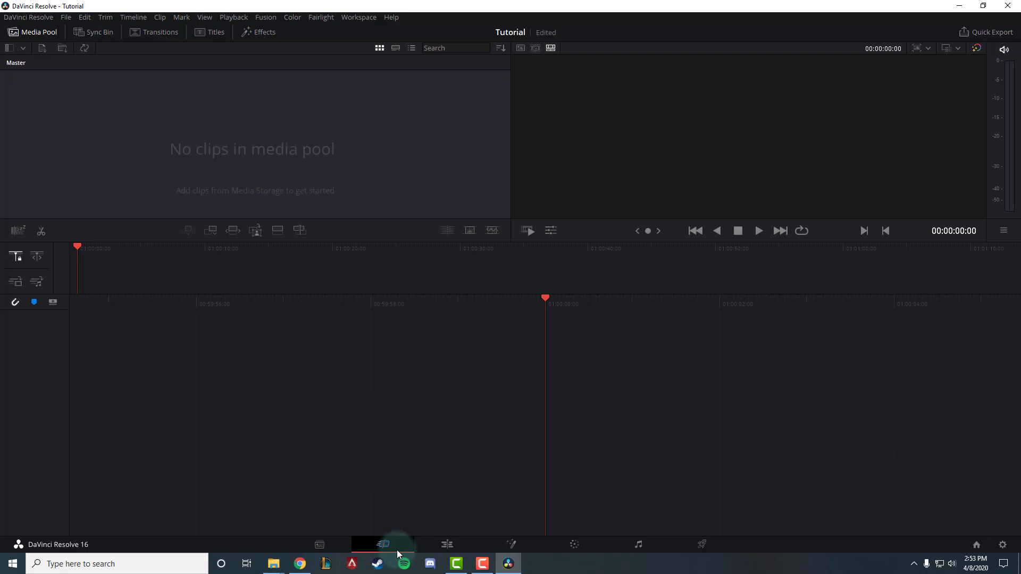
# Step: Switch to the Edit page and widen the media pool area
pyautogui.click(455, 544)
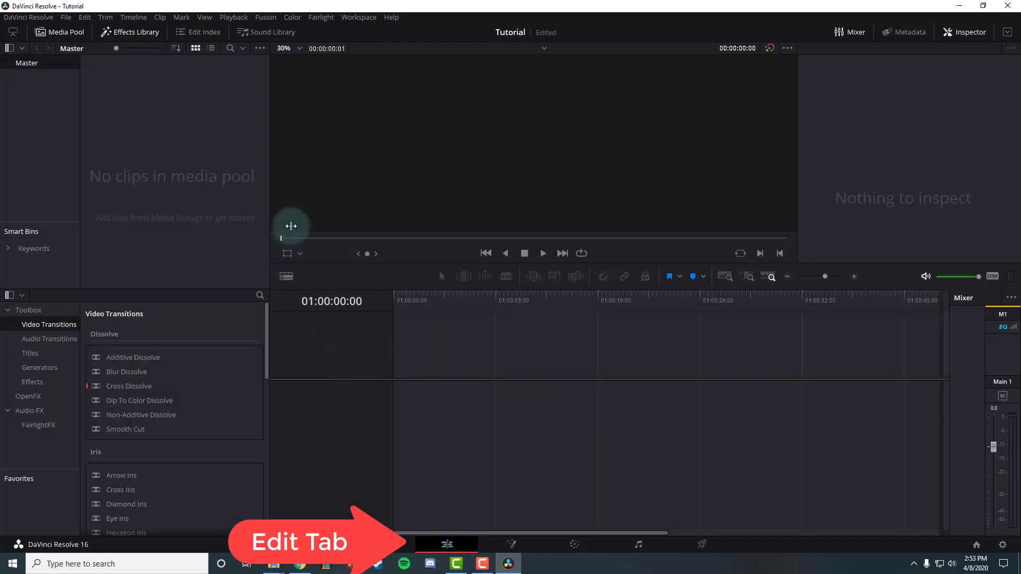
pyautogui.moveTo(271, 225); pyautogui.dragTo(314, 223)
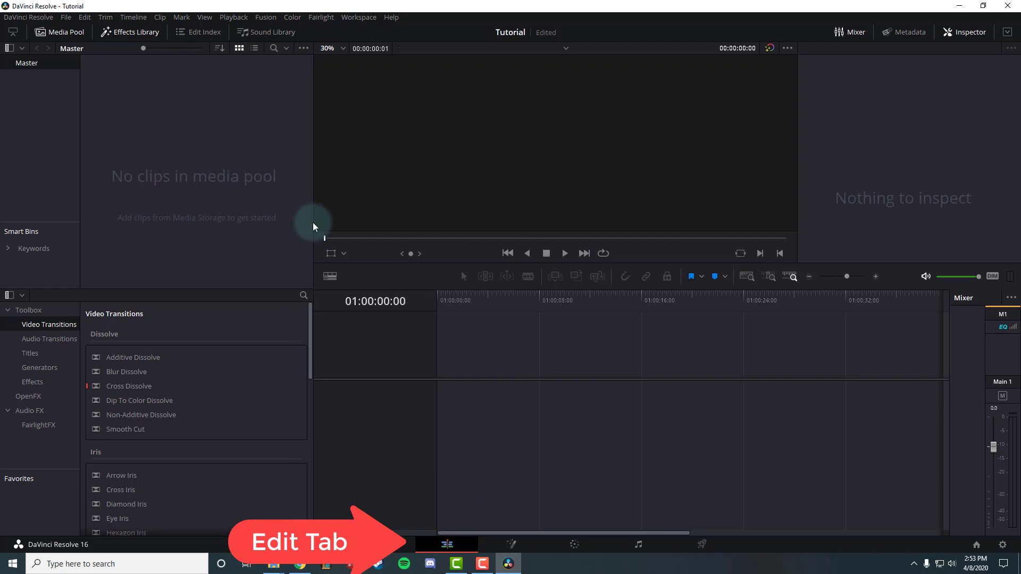
# Step: Import bensound-creativeminds, Covid-19 - 33974, Greenscreen, Hand Washing - 34091, Rubix_Cube and wallpaperflare.com_wallpaper from the Work folder into the media pool
pyautogui.rightClick(193, 180)
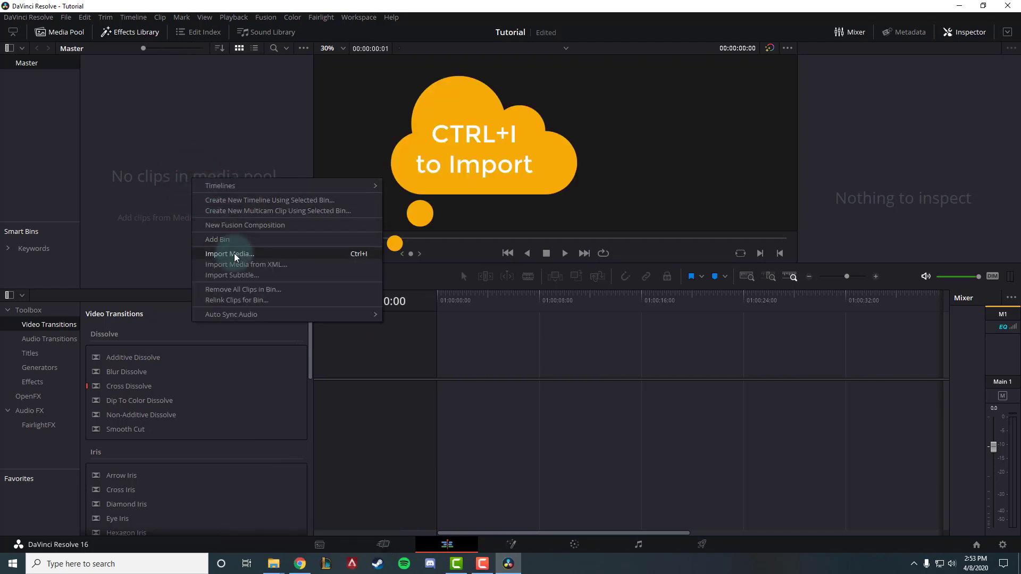
pyautogui.click(123, 199)
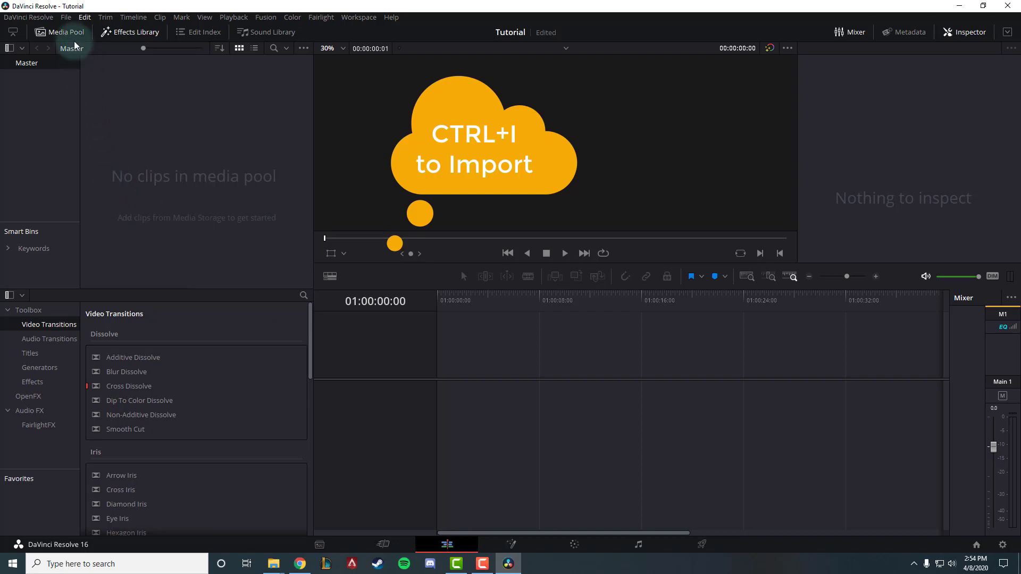
pyautogui.click(67, 18)
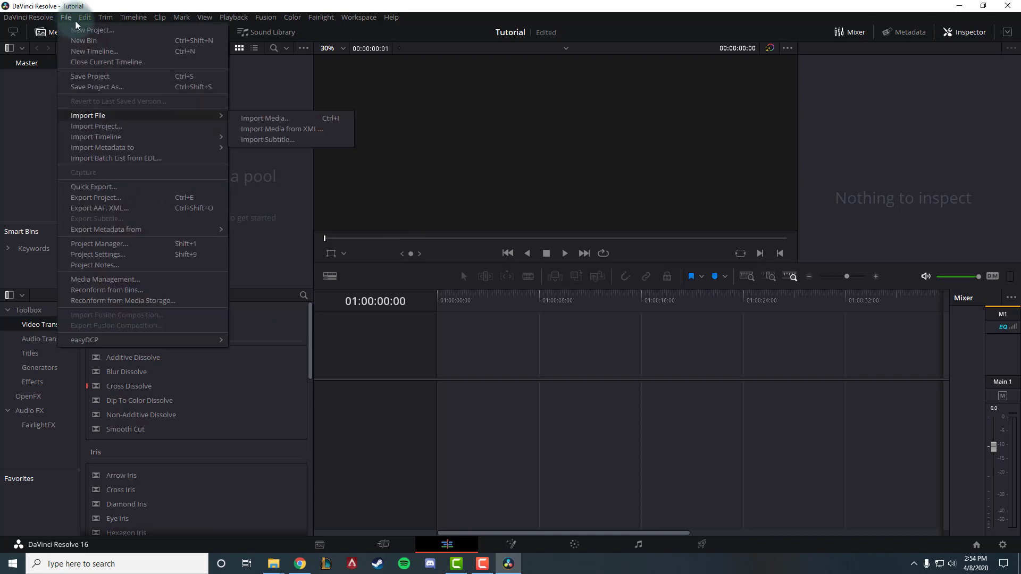
pyautogui.click(267, 118)
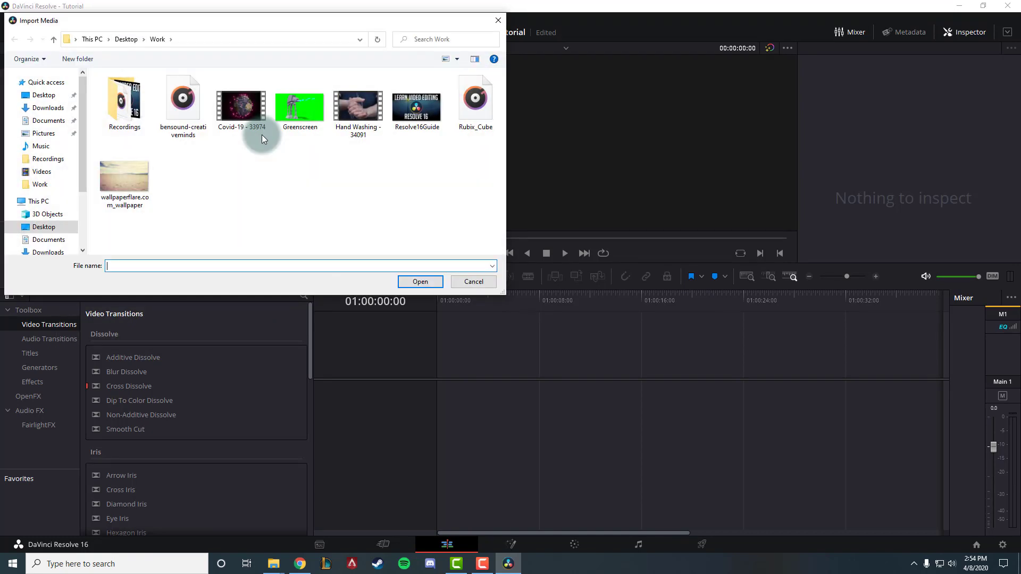
pyautogui.click(182, 104)
pyautogui.keyDown('ctrl'); pyautogui.click(240, 108); pyautogui.keyUp('ctrl')
pyautogui.keyDown('ctrl'); pyautogui.click(280, 112); pyautogui.keyUp('ctrl')
pyautogui.keyDown('ctrl'); pyautogui.click(358, 106); pyautogui.keyUp('ctrl')
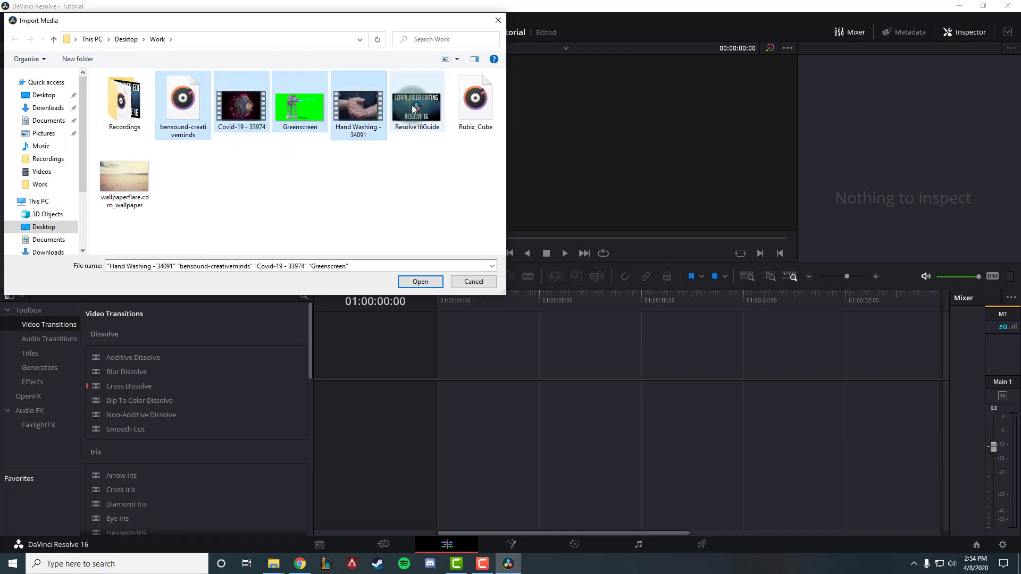
pyautogui.keyDown('ctrl'); pyautogui.click(483, 106); pyautogui.keyUp('ctrl')
pyautogui.keyDown('ctrl'); pyautogui.click(123, 184); pyautogui.keyUp('ctrl')
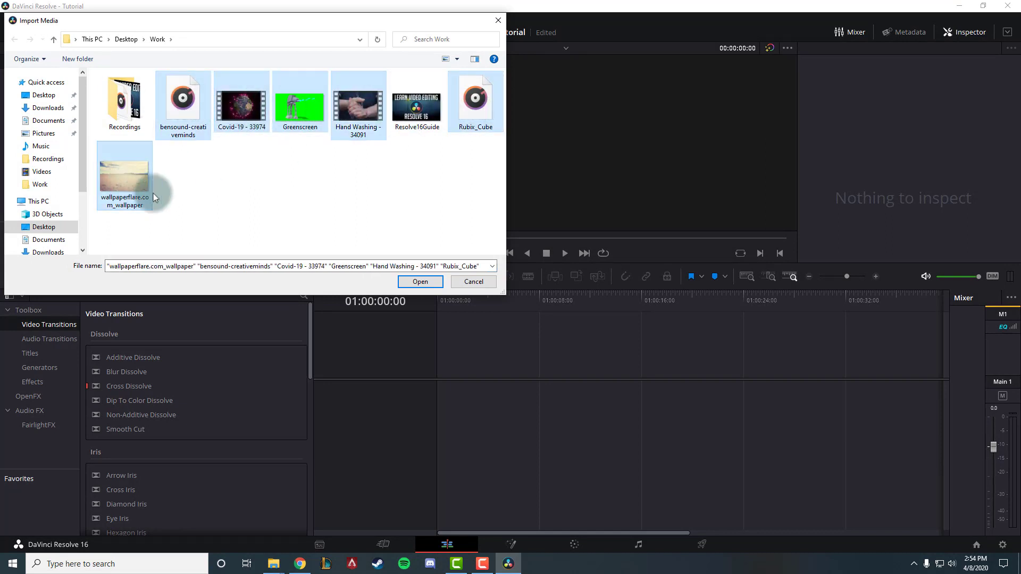
pyautogui.click(419, 282)
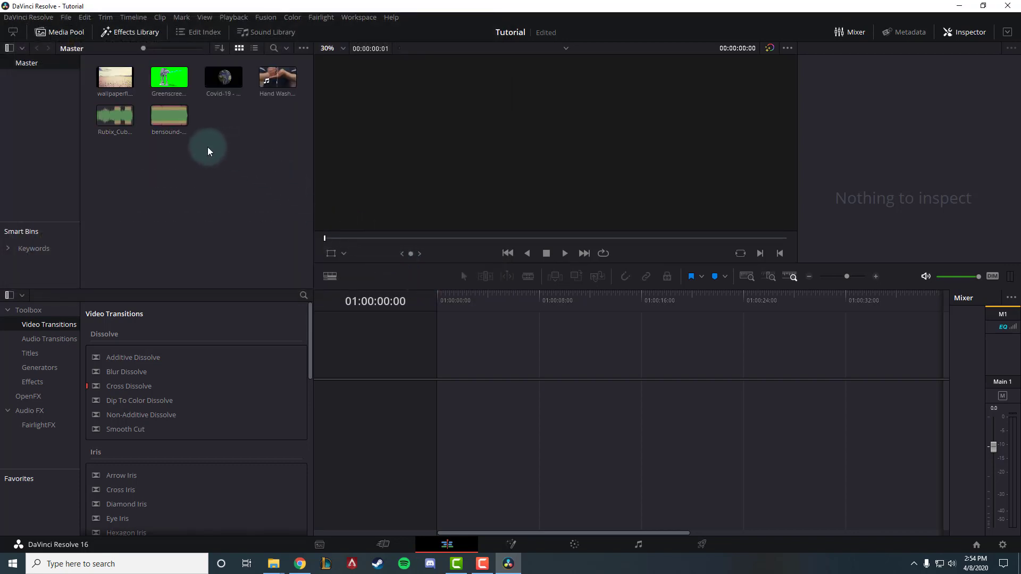
# Step: Place the Hand Washing clip at the start of the timeline and split it at about 12 seconds
pyautogui.click(290, 81)
pyautogui.moveTo(290, 81); pyautogui.dragTo(431, 406)
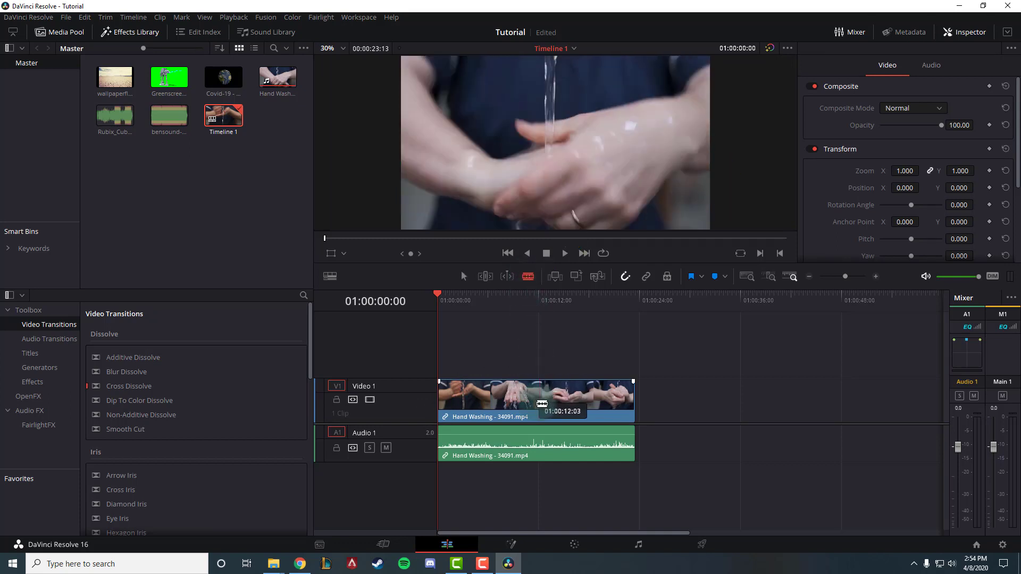
pyautogui.click(537, 404)
pyautogui.click(537, 437)
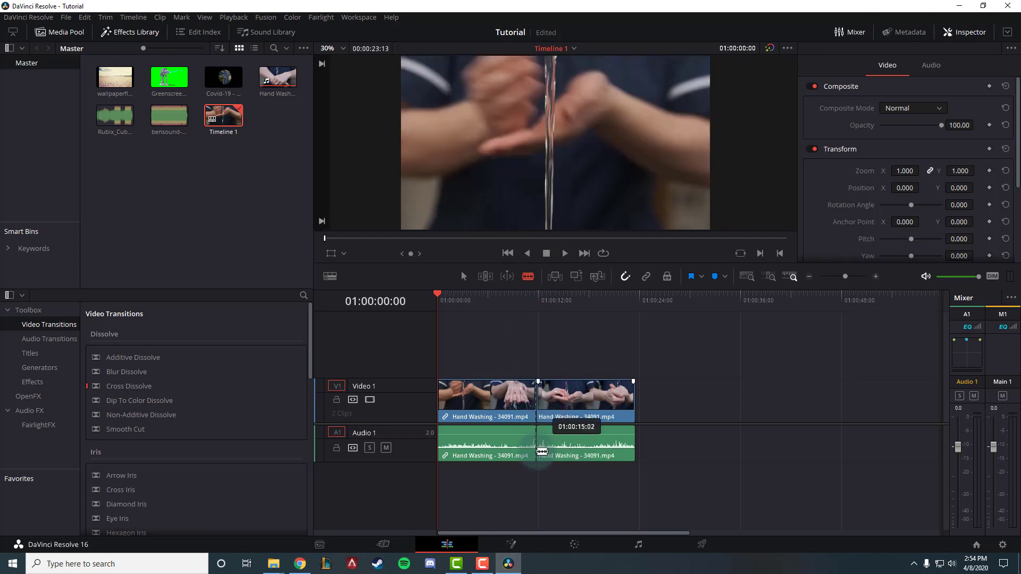
# Step: Move the second half of the Hand Washing clip about 16 seconds later to leave a gap after the first half
pyautogui.click(465, 276)
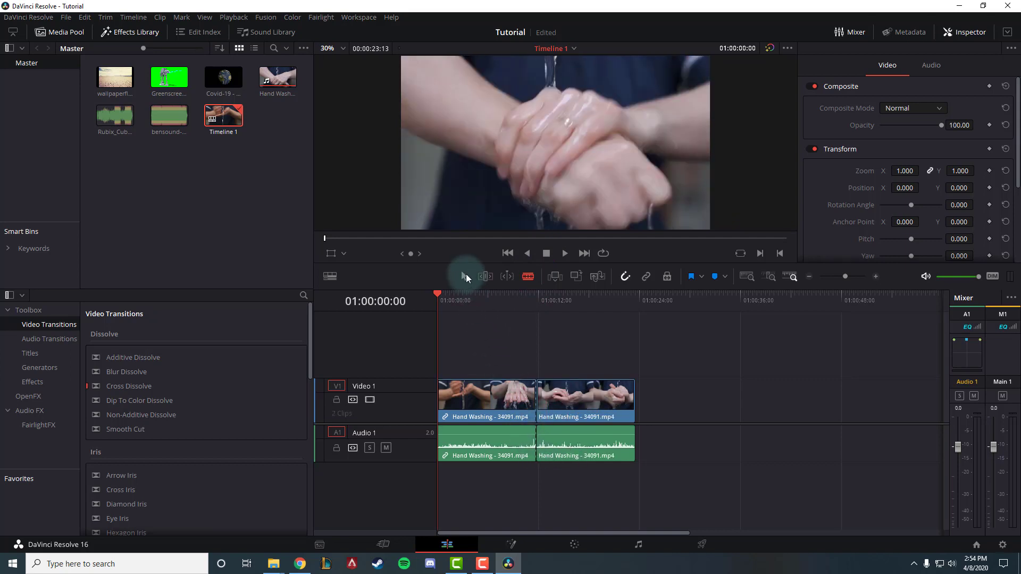
pyautogui.click(582, 395)
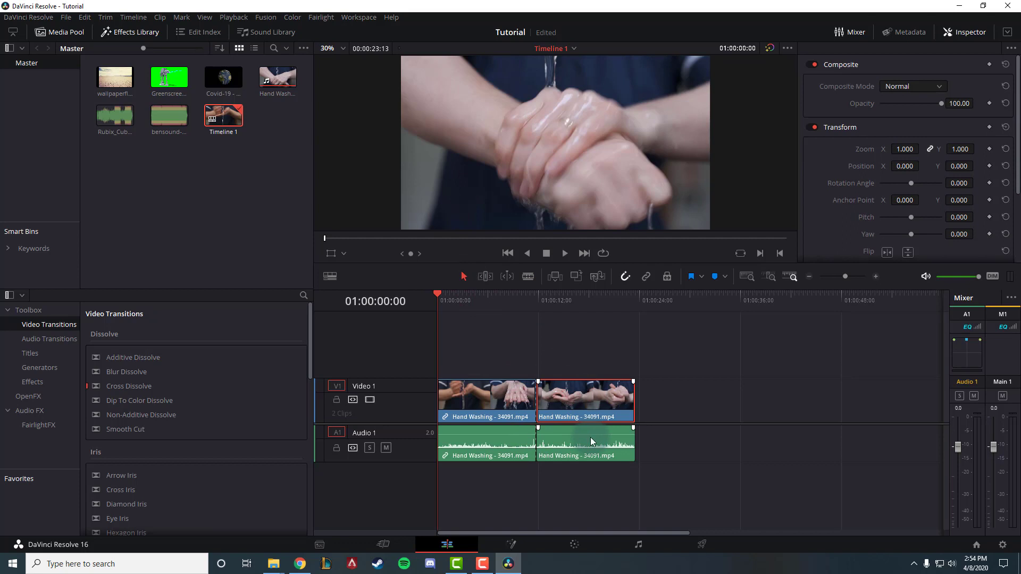
pyautogui.moveTo(579, 404); pyautogui.dragTo(718, 404)
pyautogui.click(609, 386)
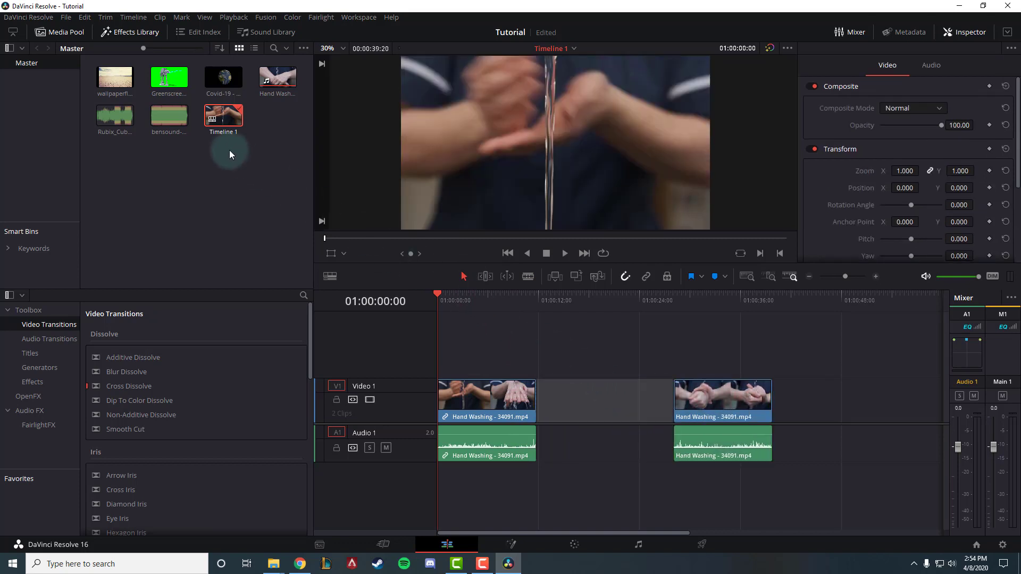
# Step: Place the Covid-19 clip on Video 1 in the gap, directly after the first Hand Washing segment
pyautogui.moveTo(223, 80); pyautogui.dragTo(542, 407)
pyautogui.click(714, 400)
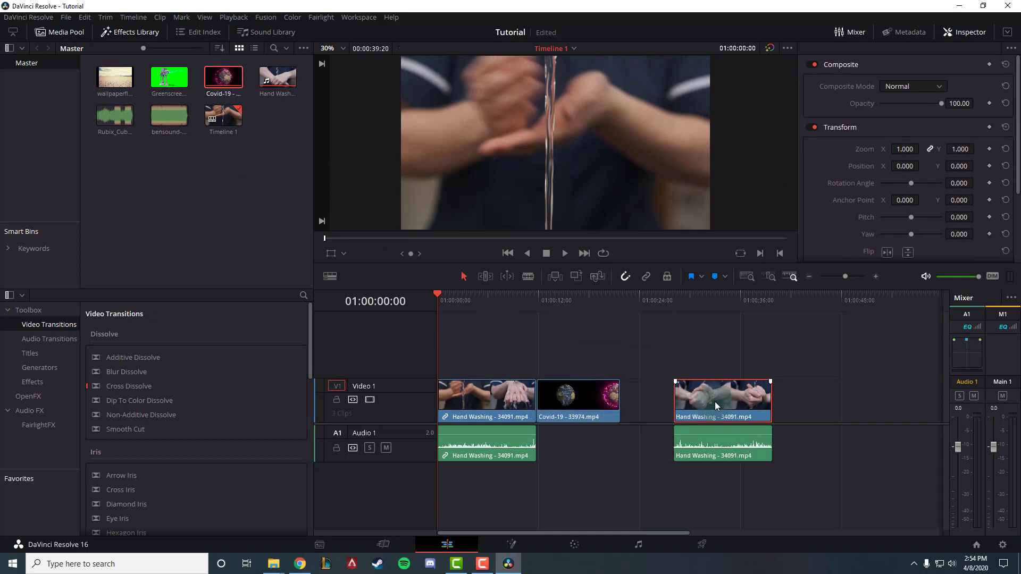
pyautogui.click(590, 398)
pyautogui.moveTo(435, 290); pyautogui.dragTo(436, 293)
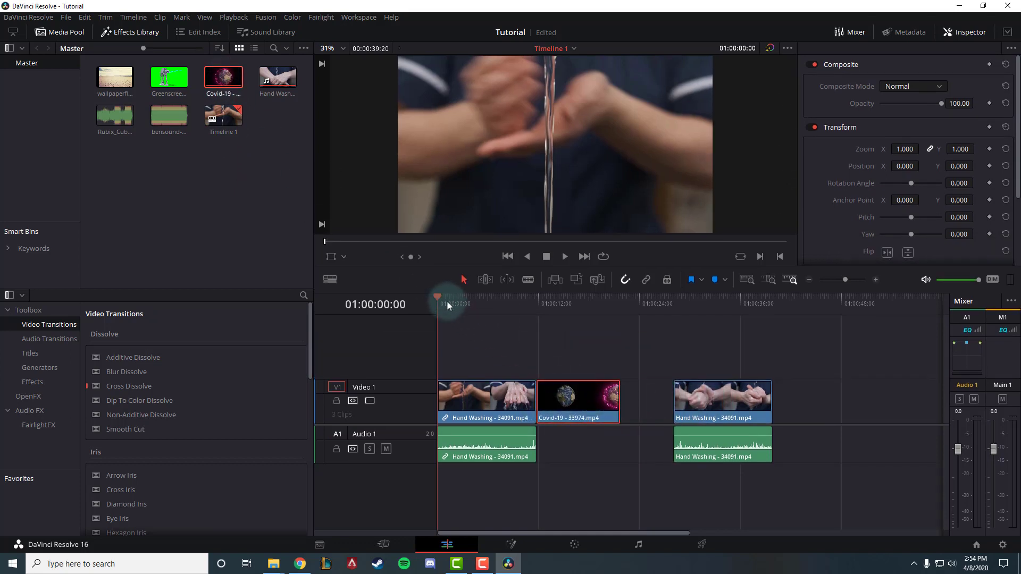
# Step: Retime the Covid-19 clip to 200% speed and move the second Hand Washing segment directly against its end
pyautogui.rightClick(583, 396)
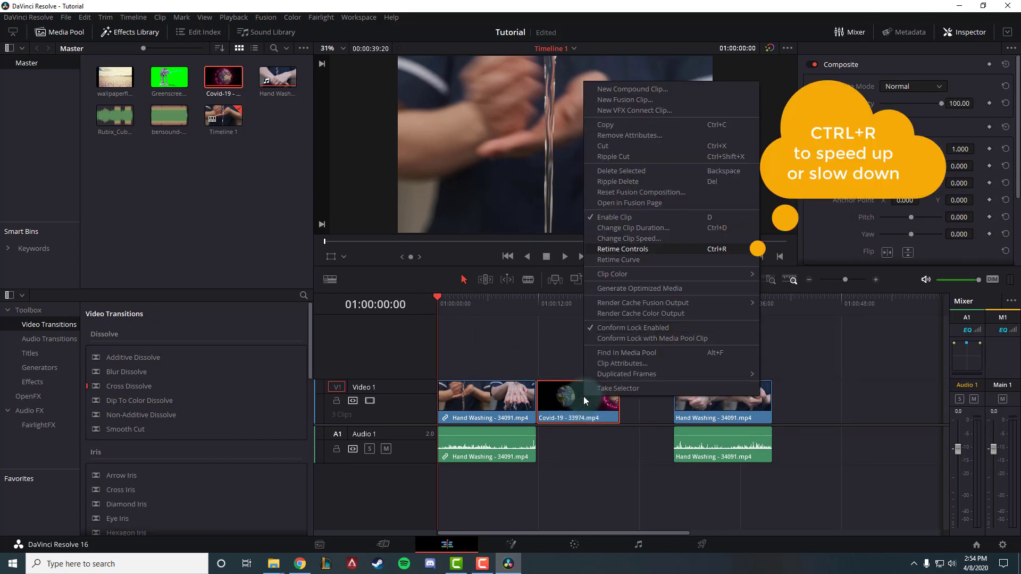
pyautogui.click(635, 250)
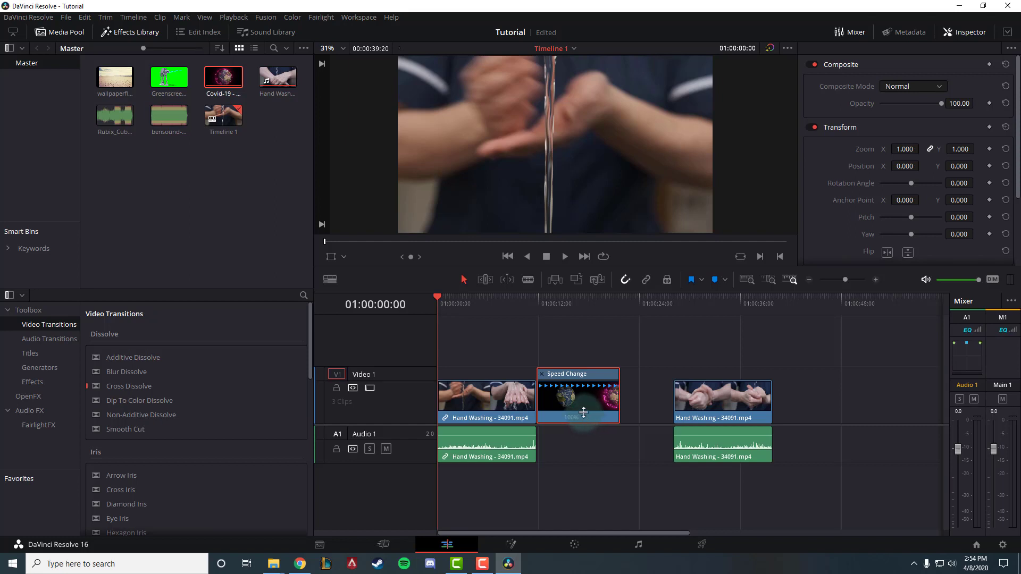
pyautogui.click(583, 417)
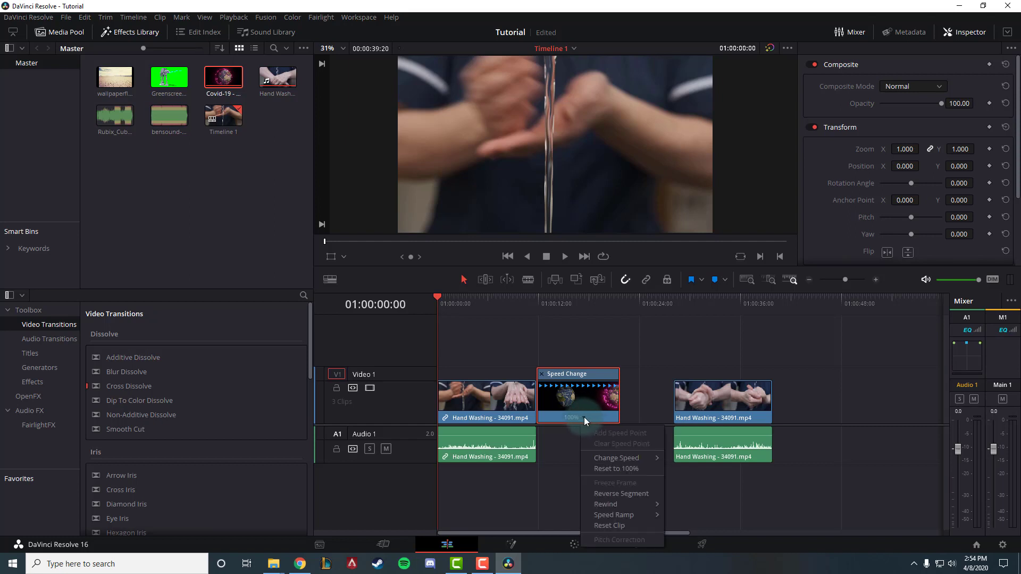
pyautogui.moveTo(640, 460)
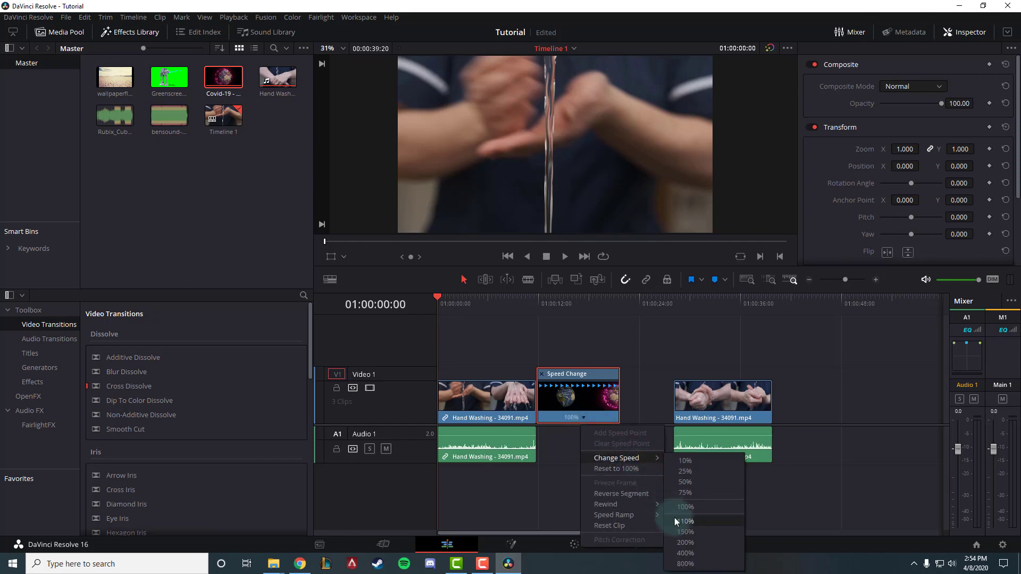
pyautogui.click(689, 543)
pyautogui.click(717, 400)
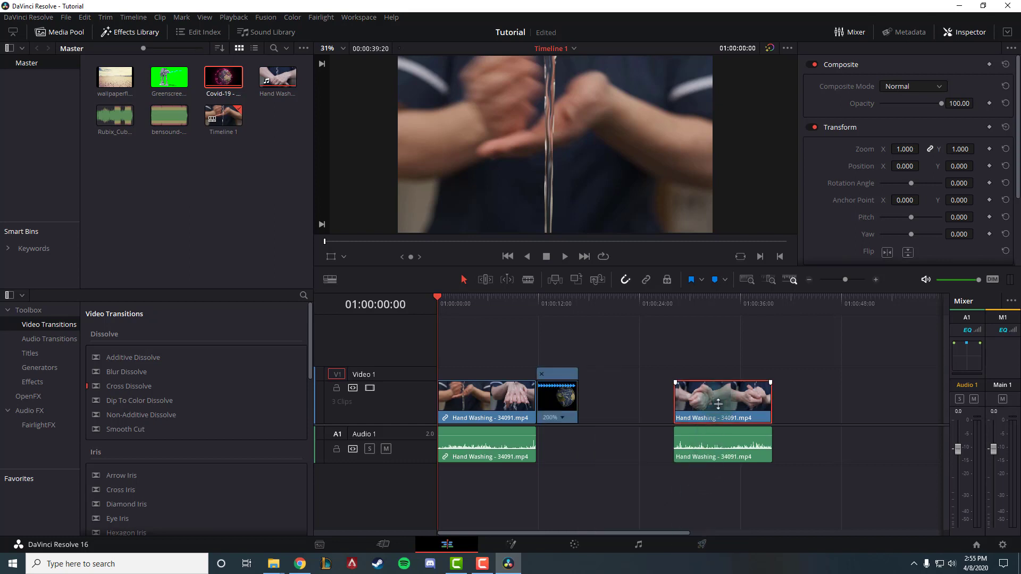
pyautogui.moveTo(723, 399); pyautogui.dragTo(633, 397)
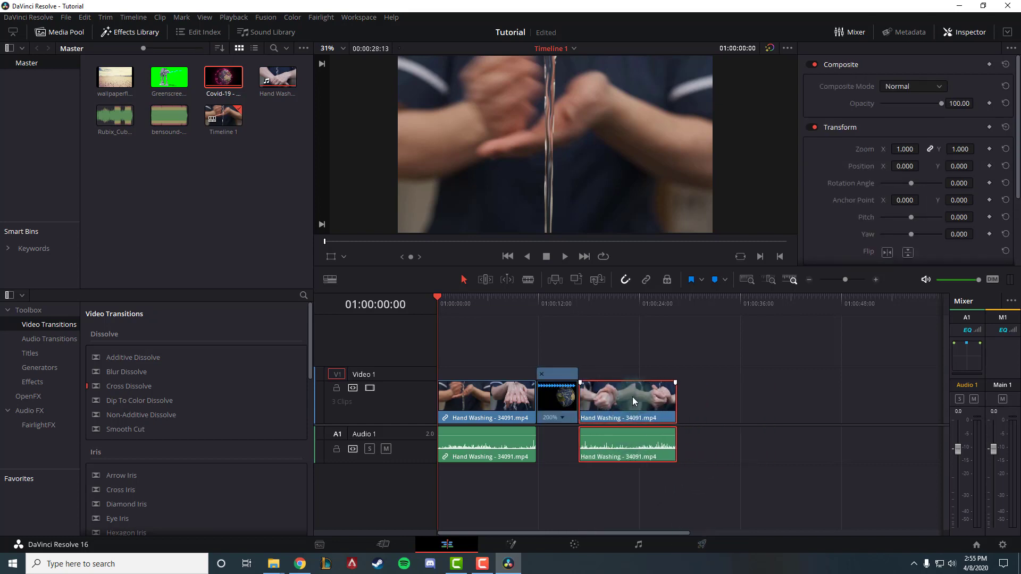
# Step: Add an L Lower 3rd title on a new video track above the start of the first clip
pyautogui.click(46, 355)
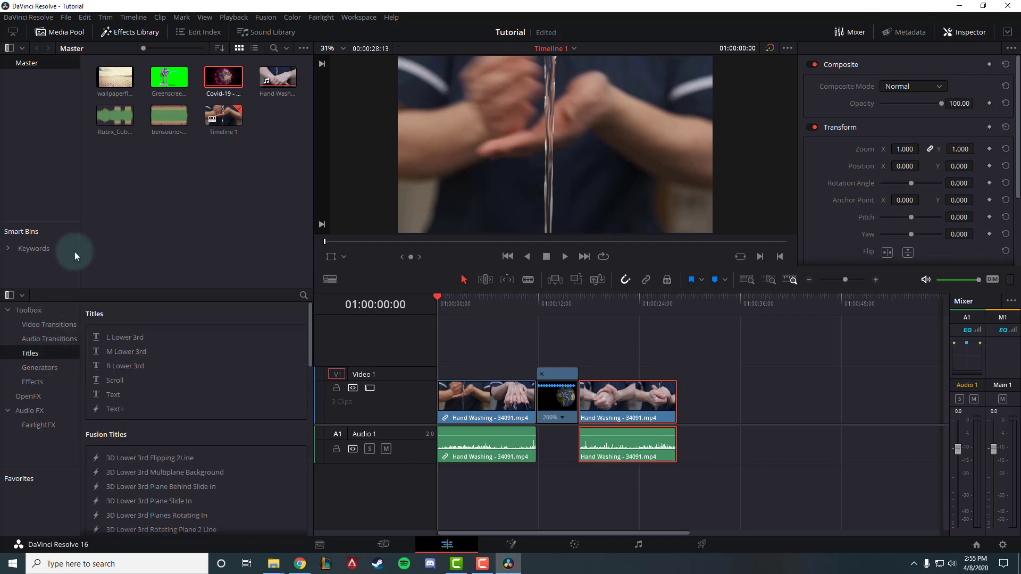
pyautogui.click(136, 32)
pyautogui.click(136, 32)
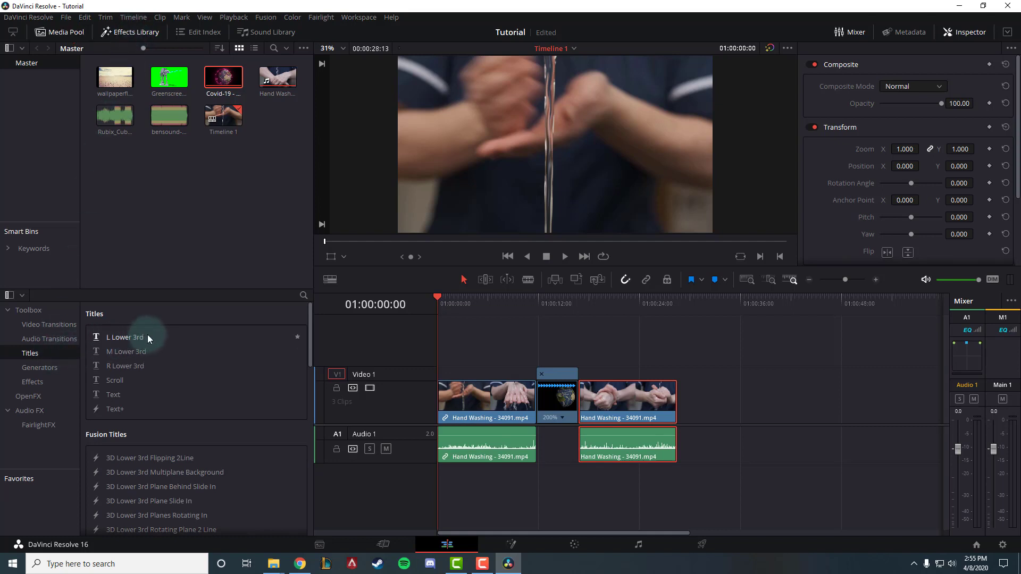
pyautogui.moveTo(148, 337)
pyautogui.mouseDown()
pyautogui.moveTo(451, 356)
pyautogui.moveTo(439, 355)
pyautogui.mouseUp()
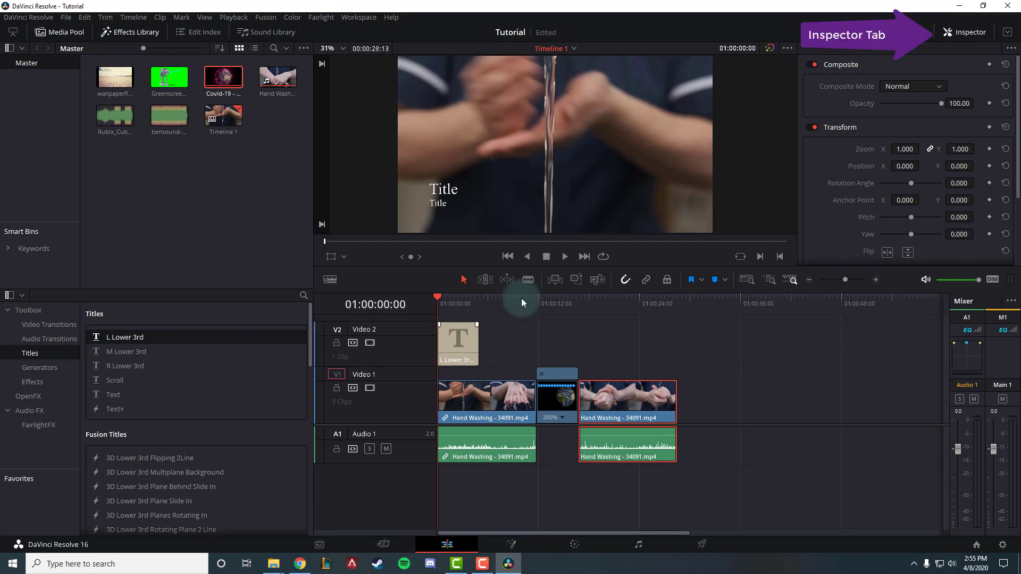
# Step: Replace the main line of the lower-third title with "Wash your hands"
pyautogui.click(460, 343)
pyautogui.click(958, 33)
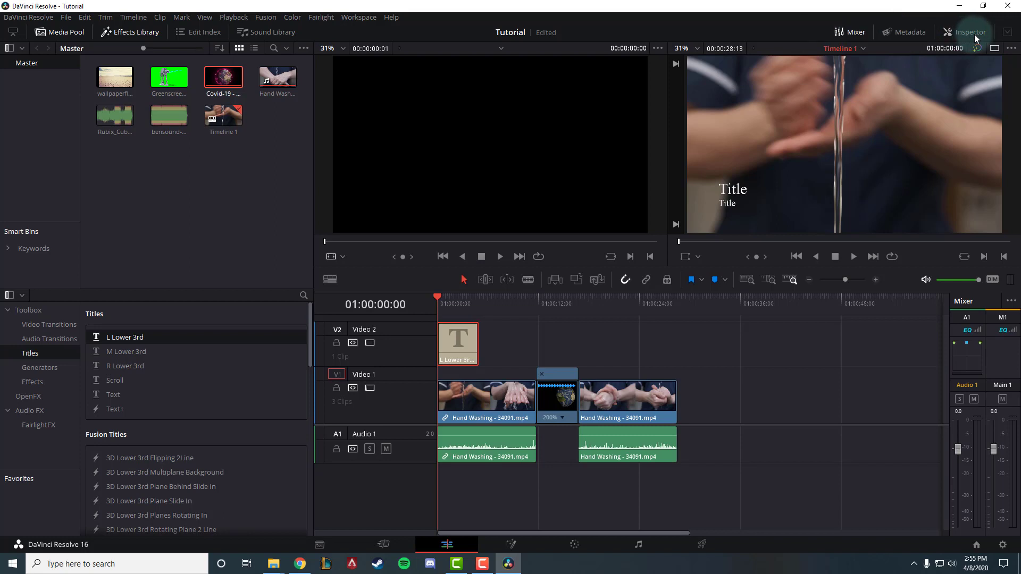
pyautogui.click(973, 34)
pyautogui.moveTo(875, 101); pyautogui.dragTo(809, 116)
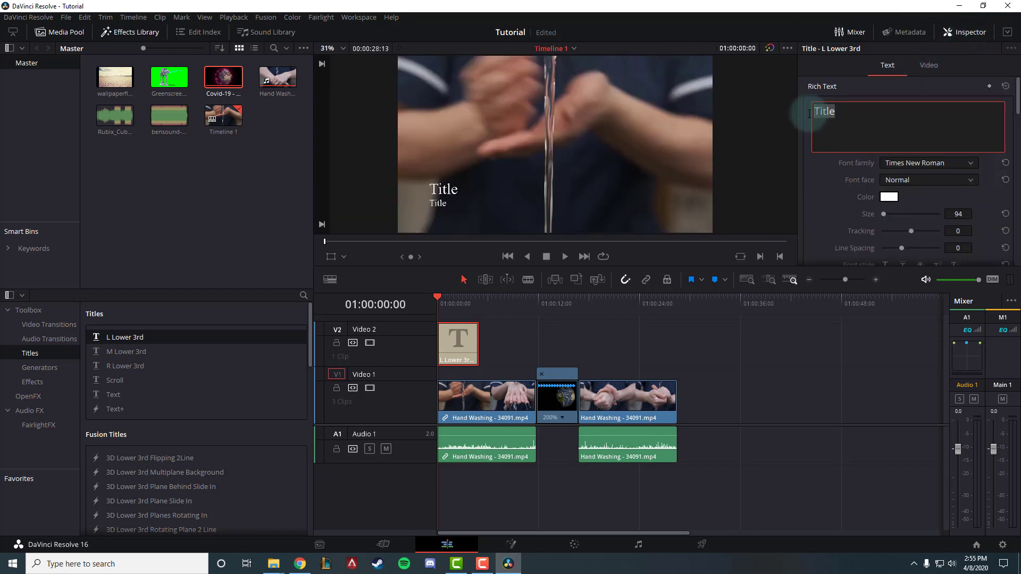
pyautogui.write('Wash your')
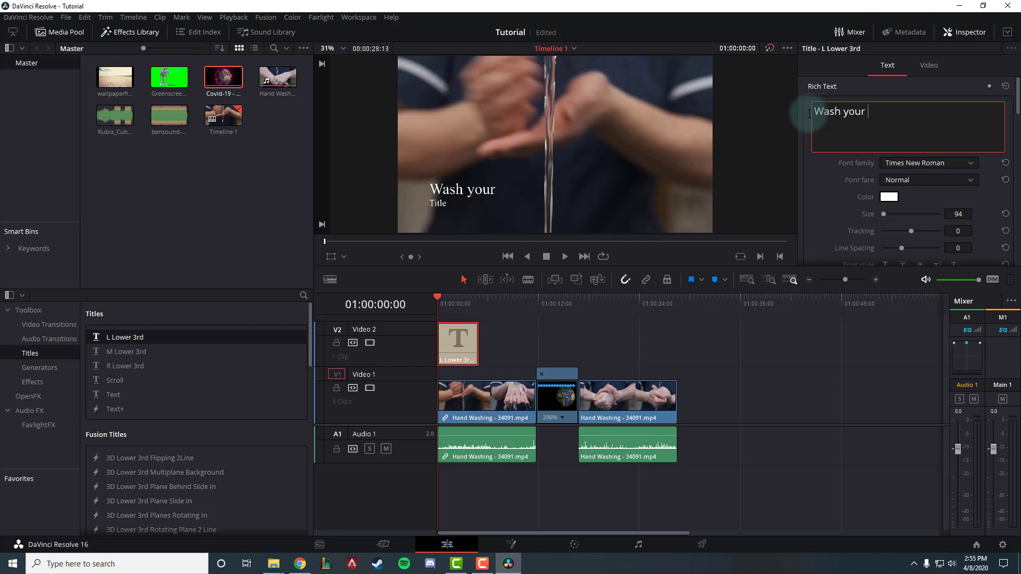
pyautogui.write(' hands')
# Step: Colour the "Wash your hands" line pale yellow (#ffff7f) and set its X position to 141
pyautogui.click(940, 163)
pyautogui.click(940, 163)
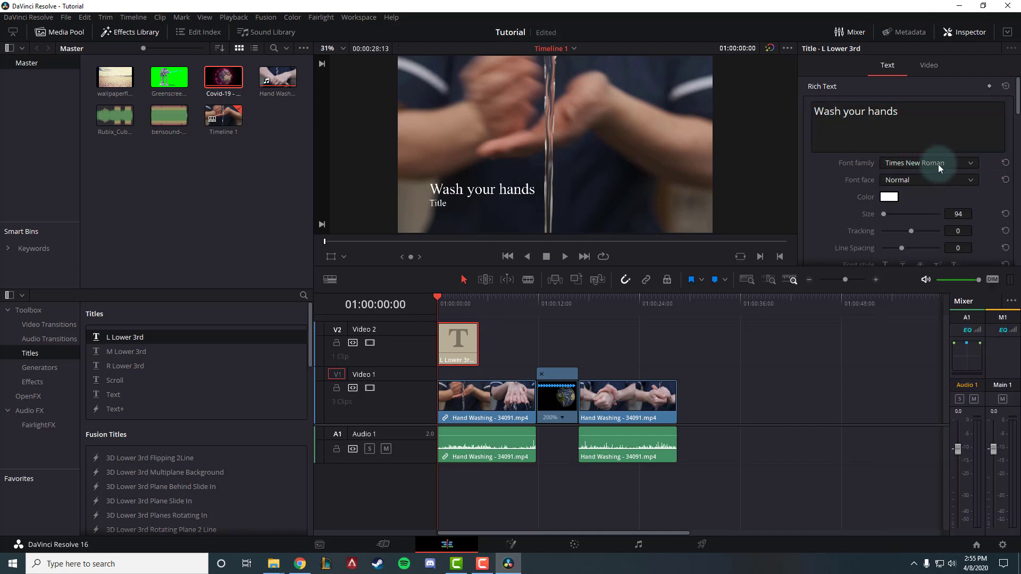
pyautogui.click(889, 195)
pyautogui.click(479, 240)
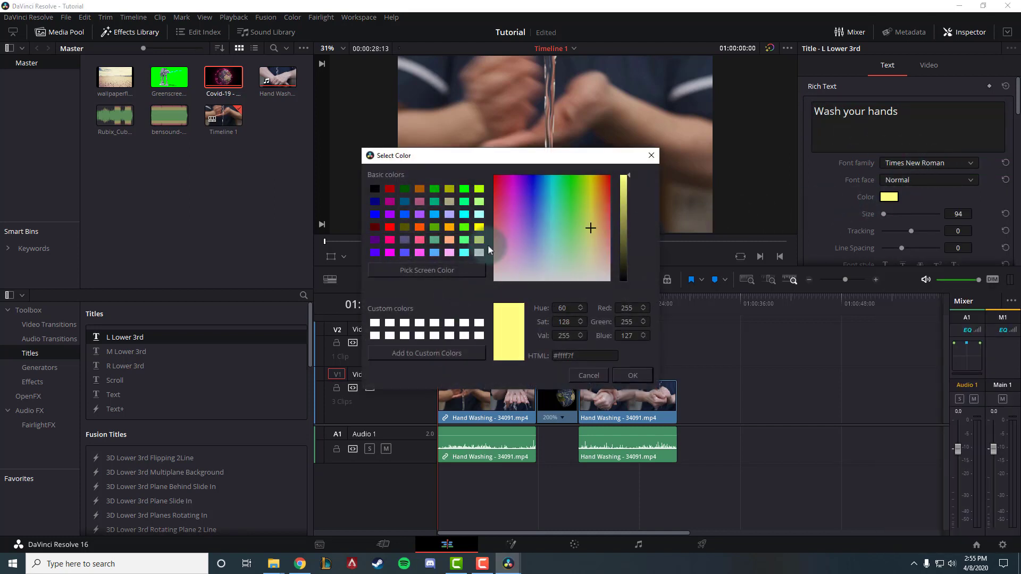
pyautogui.click(632, 375)
pyautogui.scroll(-5, 904, 202)
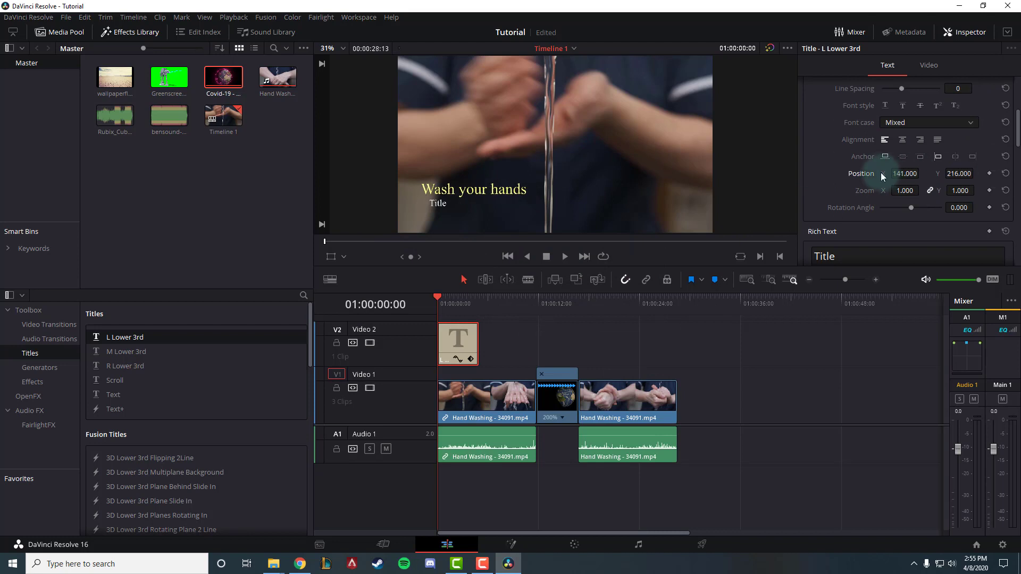
# Step: Replace the second line of the lower-third title with "Please"
pyautogui.scroll(-3, 881, 176)
pyautogui.moveTo(854, 137); pyautogui.dragTo(797, 131)
pyautogui.write('Please')
# Step: Colour the "Please" line light cyan and set its X position to 153
pyautogui.click(888, 214)
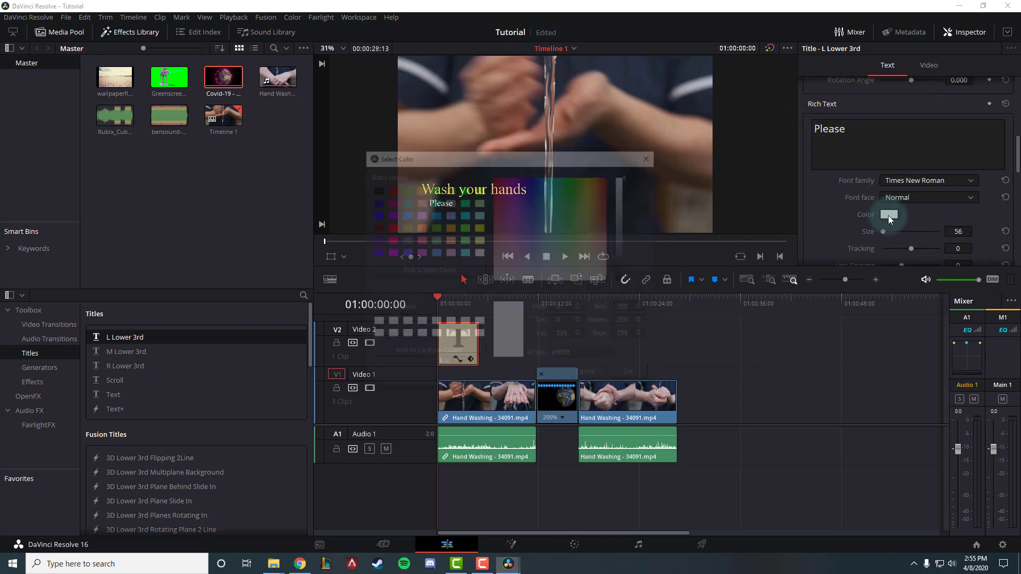
pyautogui.click(551, 244)
pyautogui.click(632, 375)
pyautogui.scroll(-2, 904, 192)
pyautogui.moveTo(904, 190); pyautogui.dragTo(759, 194)
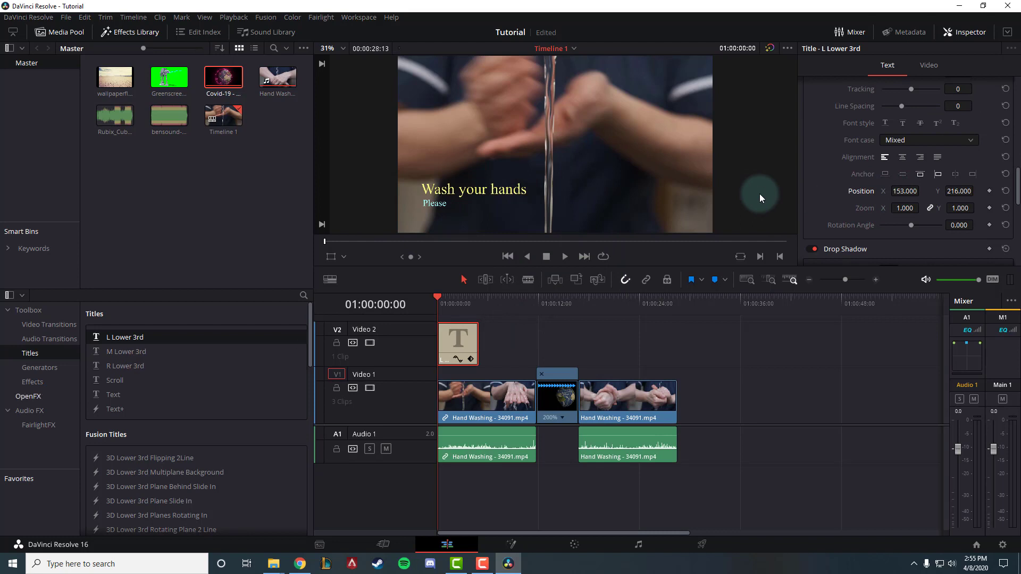
# Step: Add Cross Dissolve transitions at both ends of the Covid-19 clip
pyautogui.click(49, 325)
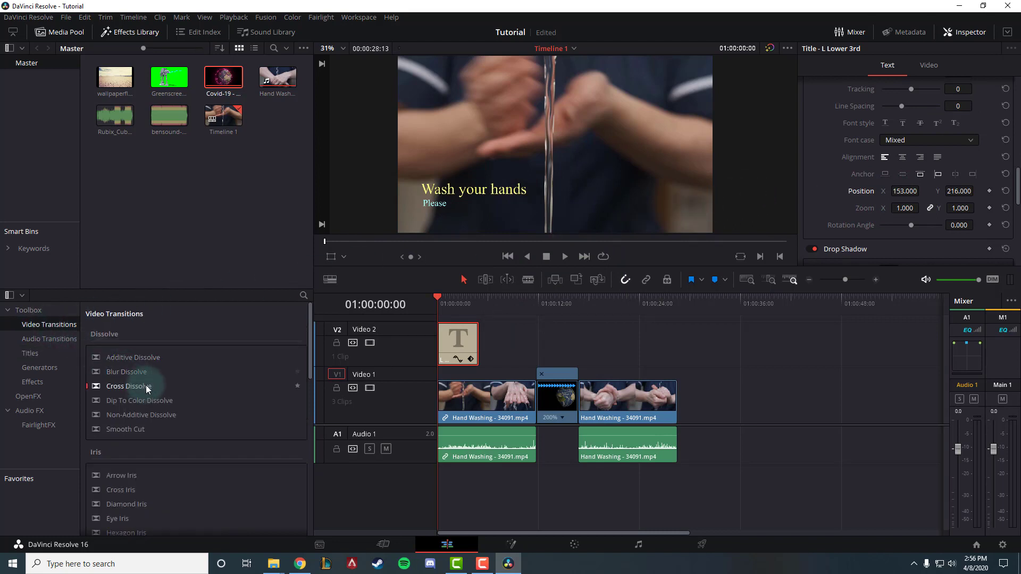
pyautogui.moveTo(147, 390); pyautogui.dragTo(546, 403)
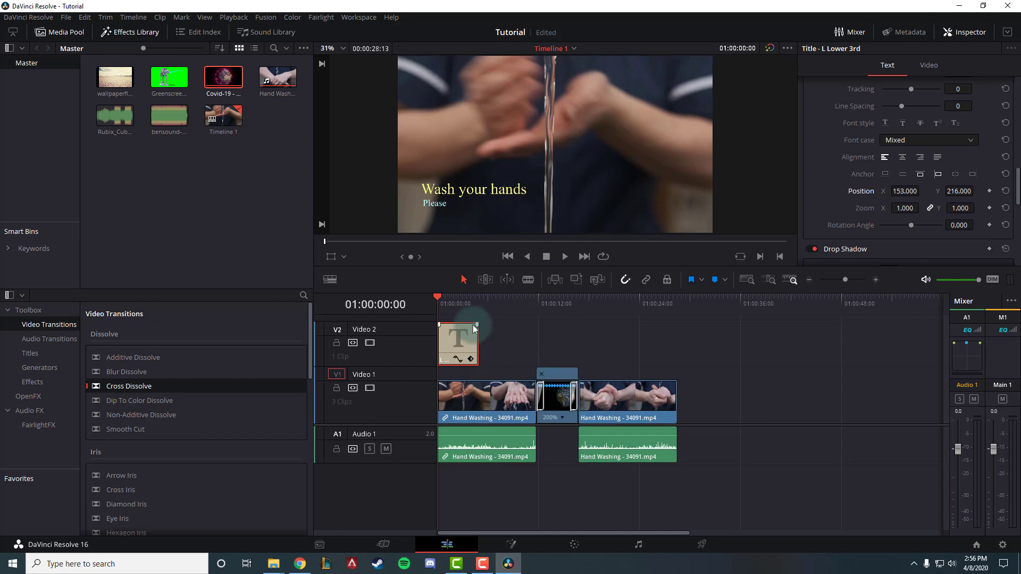
# Step: Play back the timeline from the start of the Covid-19 clip to preview its Cross Dissolve transitions
pyautogui.moveTo(432, 296); pyautogui.dragTo(535, 315)
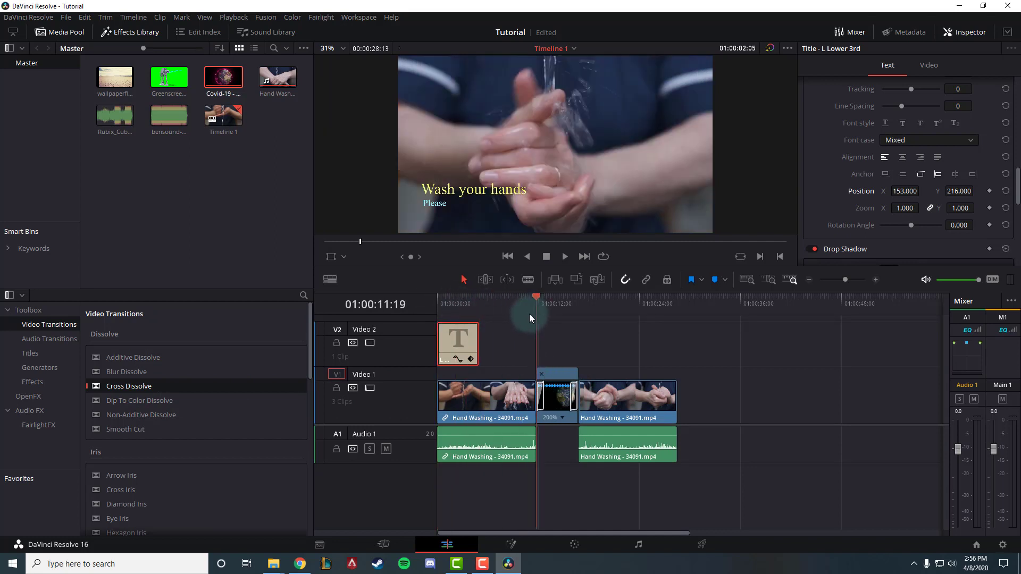
pyautogui.press('space')
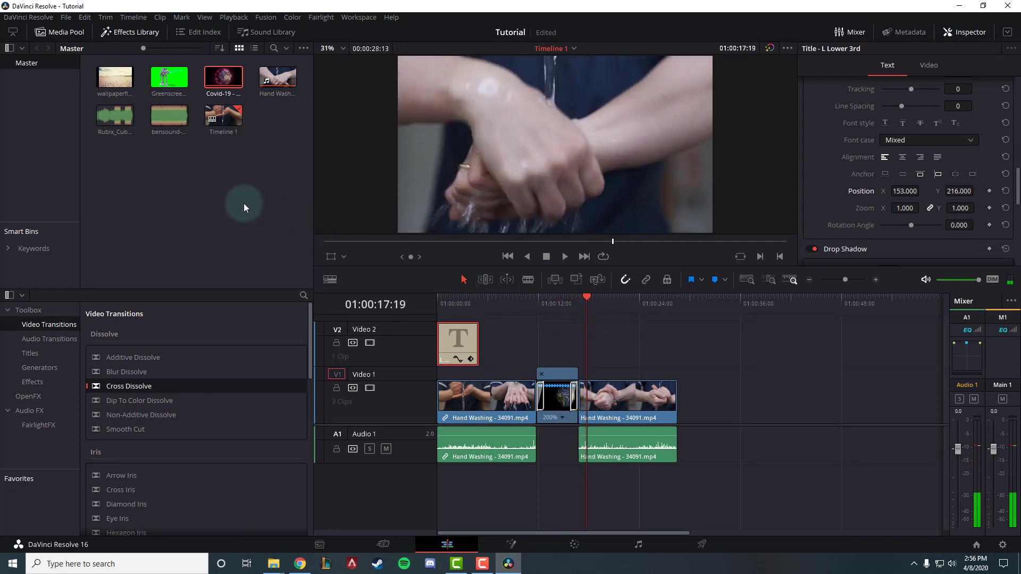
# Step: Place the wallpaper image after the last clip on Video 1 and the greenscreen image directly above it on Video 2
pyautogui.click(126, 79)
pyautogui.click(167, 80)
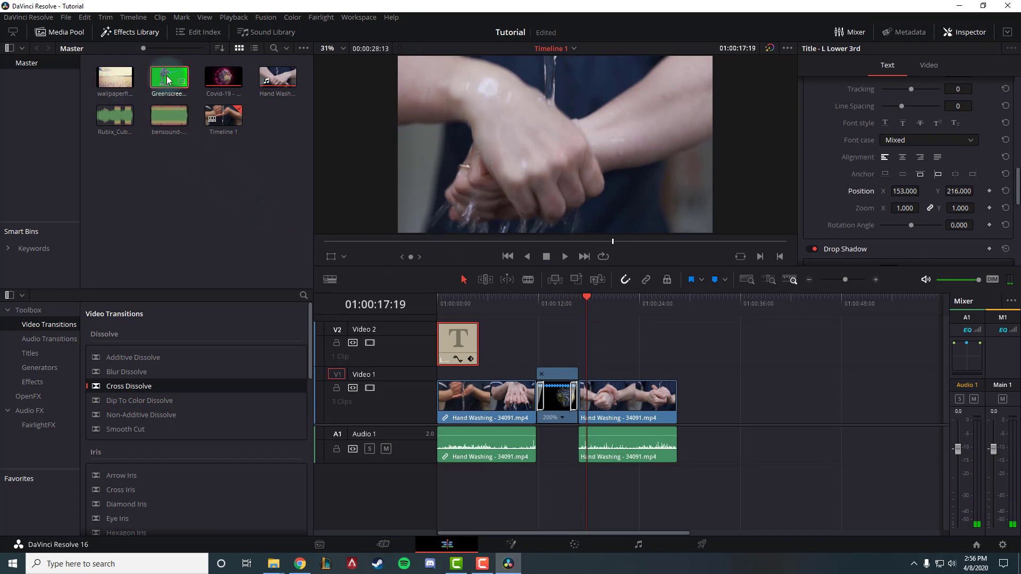
pyautogui.moveTo(115, 79); pyautogui.dragTo(684, 408)
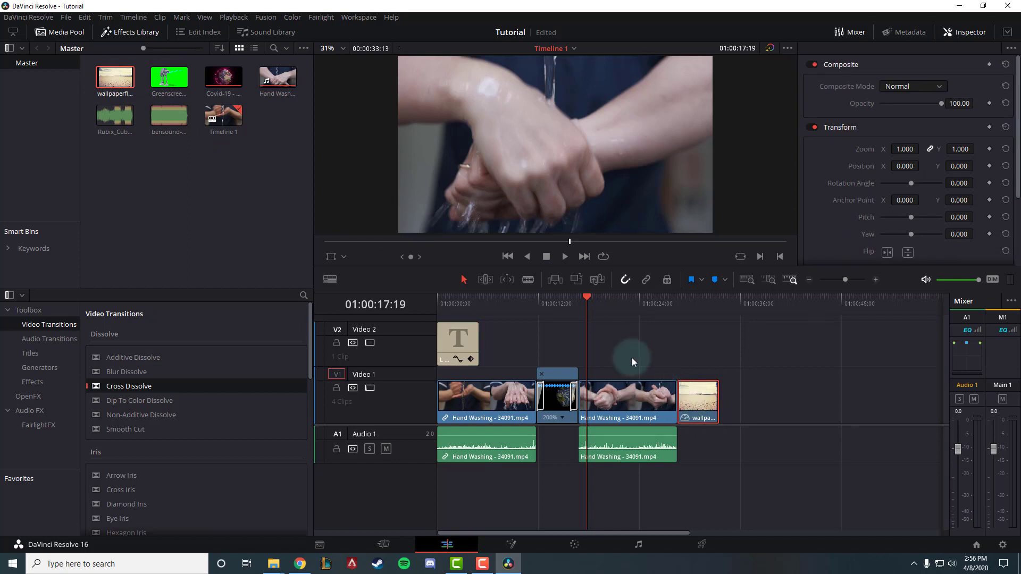
pyautogui.moveTo(169, 84); pyautogui.dragTo(684, 363)
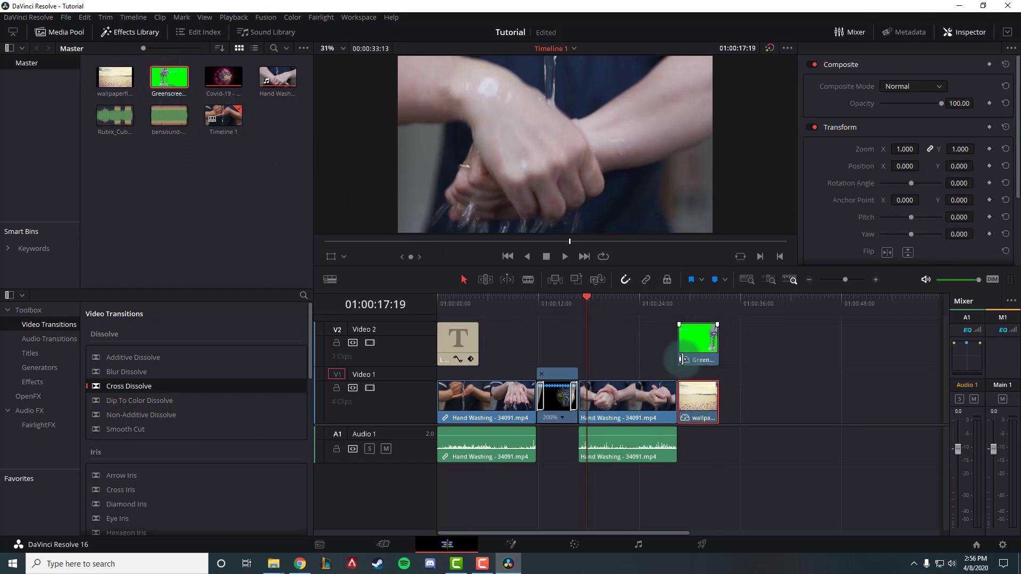
pyautogui.click(774, 433)
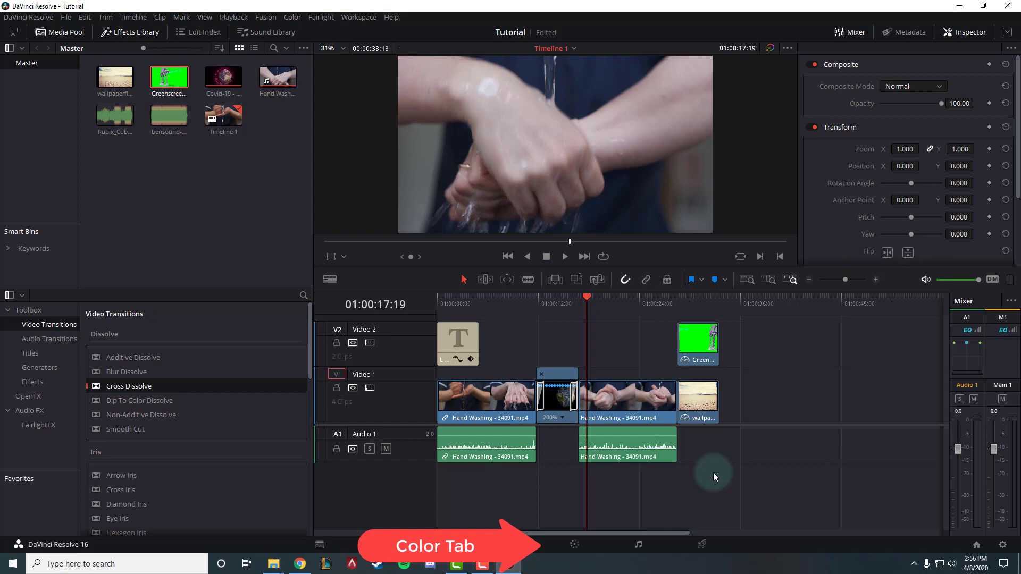
# Step: Switch to the Color page for working on the timeline clips
pyautogui.click(574, 545)
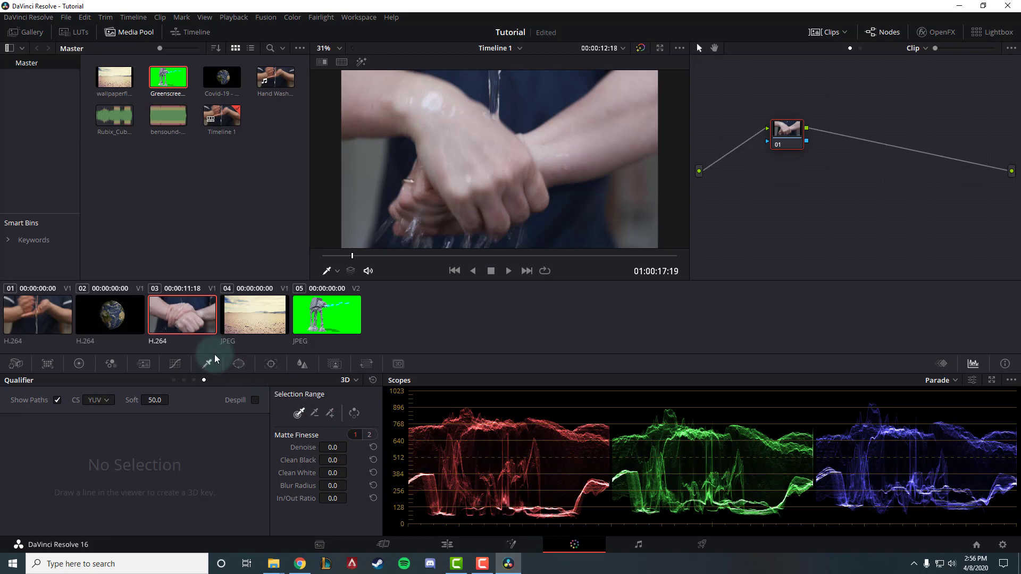
# Step: Try shifting the gamma of the second hand-washing clip toward blue with the color wheels and reset the wheels
pyautogui.click(78, 363)
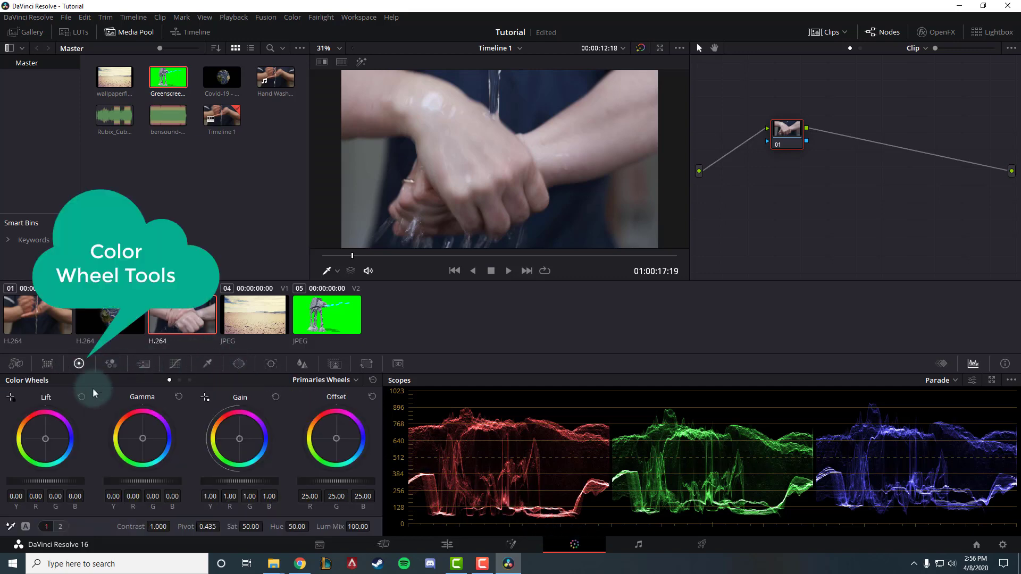
pyautogui.moveTo(141, 441)
pyautogui.mouseDown()
pyautogui.moveTo(151, 433)
pyautogui.moveTo(127, 445)
pyautogui.moveTo(155, 446)
pyautogui.mouseUp()
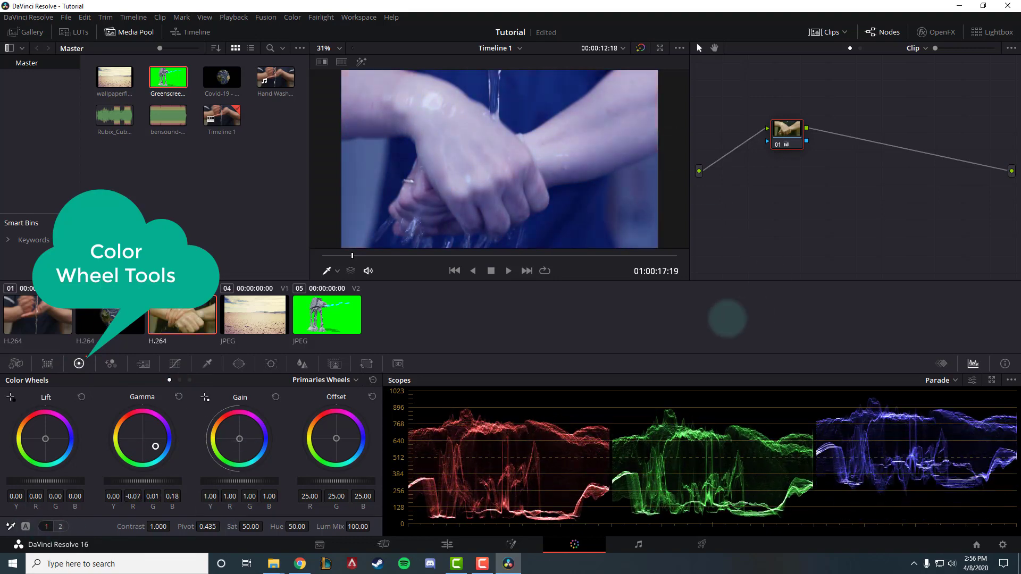
pyautogui.moveTo(728, 318); pyautogui.dragTo(668, 252)
pyautogui.click(373, 380)
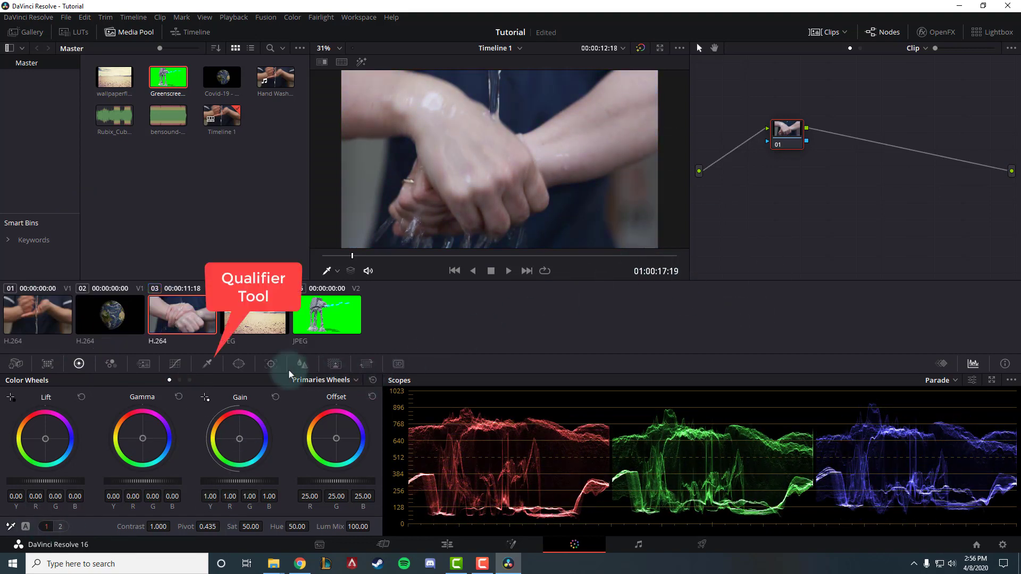
# Step: On the greenscreen clip, use the Qualifier in 3D mode and sample the green background beside the walker as the key color
pyautogui.click(208, 363)
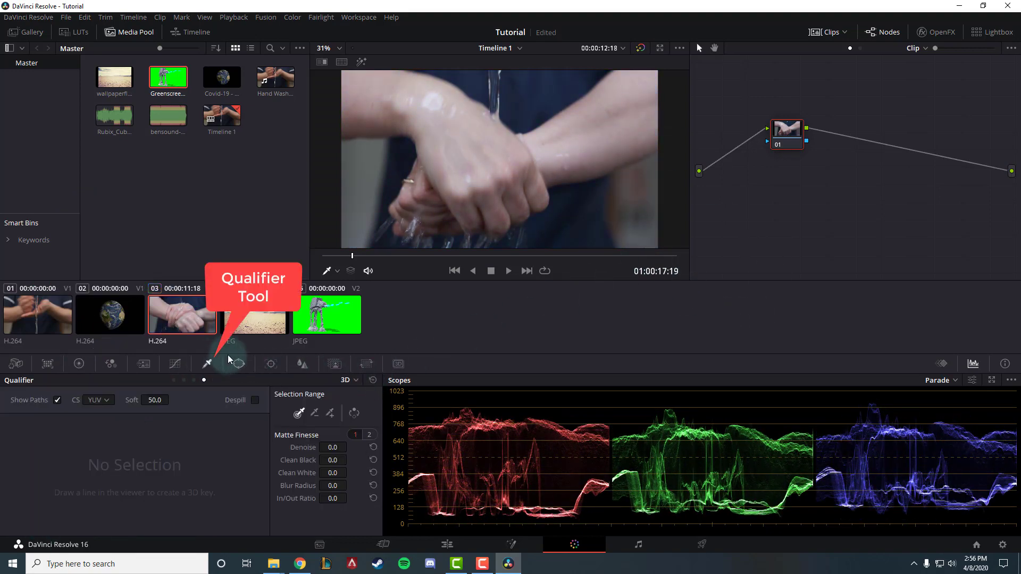
pyautogui.click(339, 315)
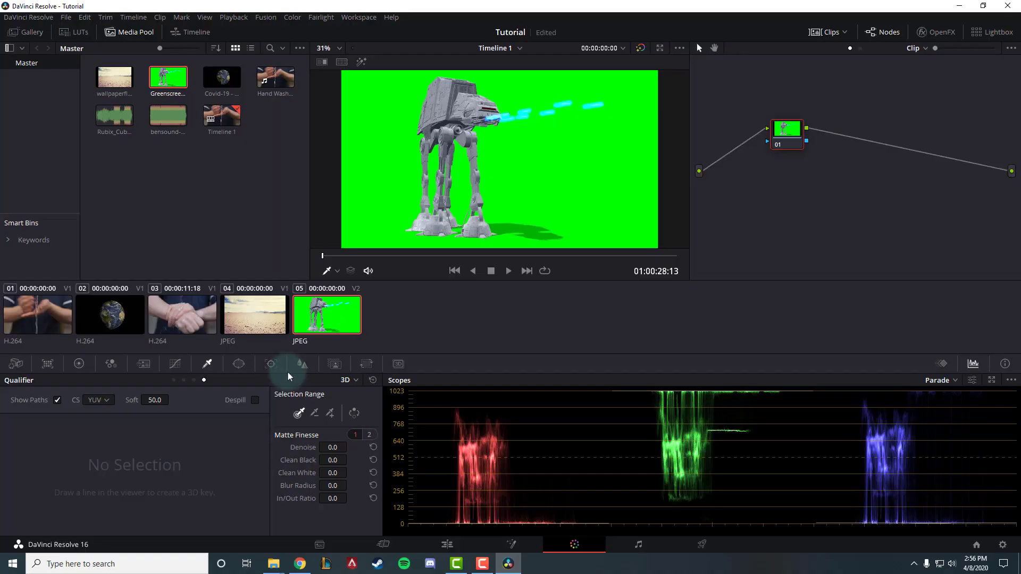
pyautogui.click(350, 380)
pyautogui.click(356, 395)
pyautogui.click(355, 381)
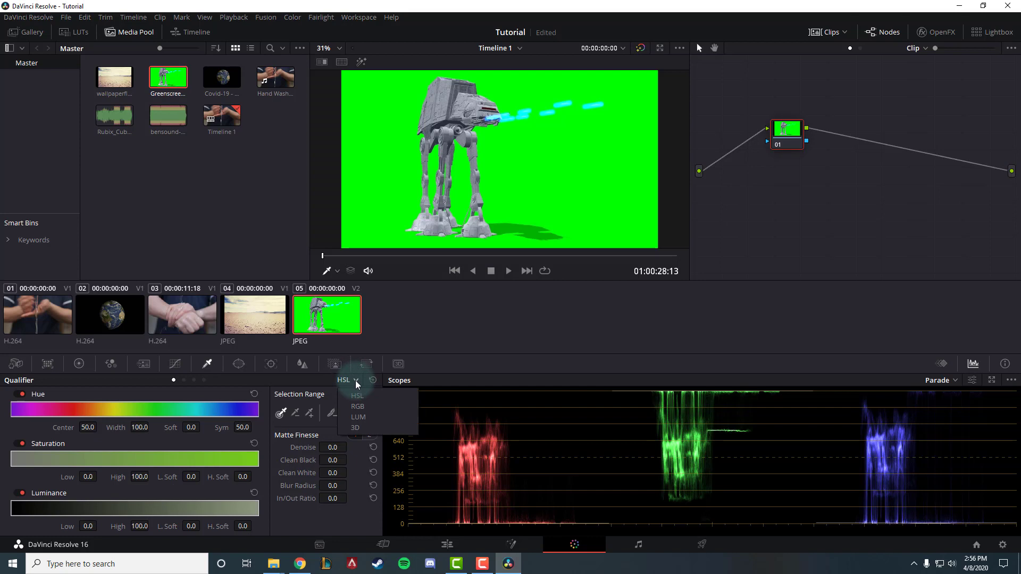
pyautogui.click(356, 428)
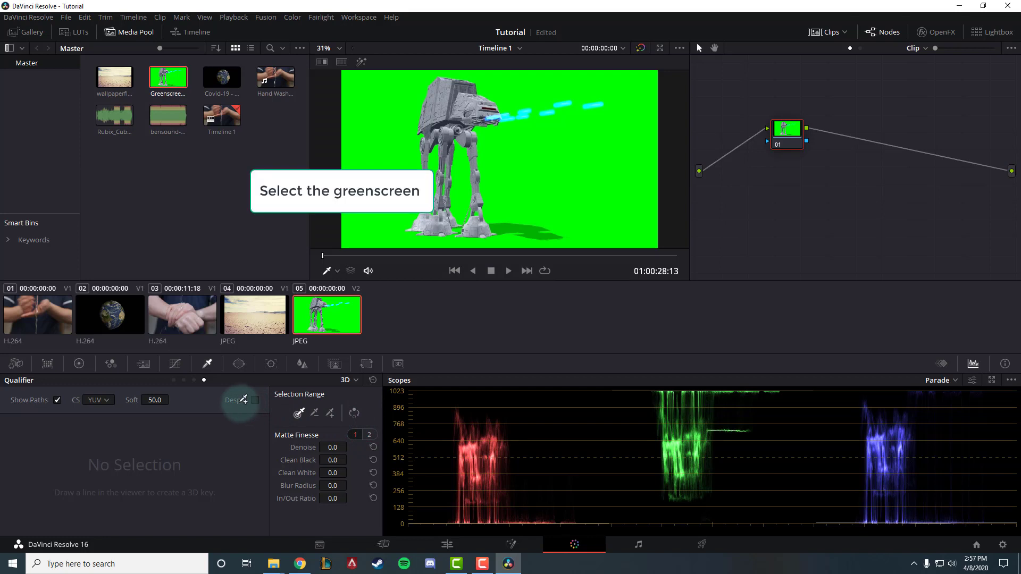
pyautogui.moveTo(569, 166); pyautogui.dragTo(565, 171)
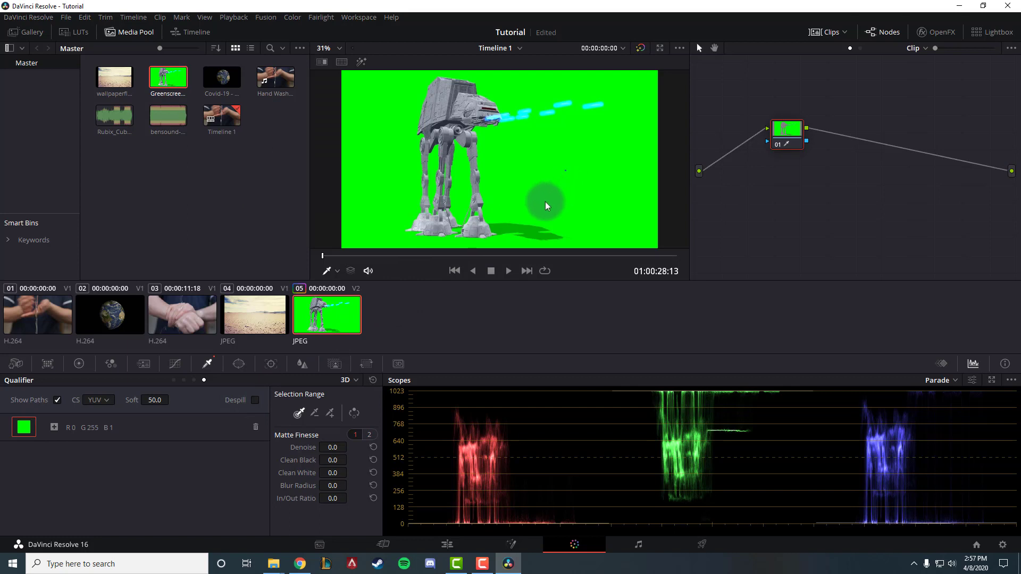
# Step: Invert the greenscreen clip's keyed selection and enable Despill
pyautogui.click(355, 414)
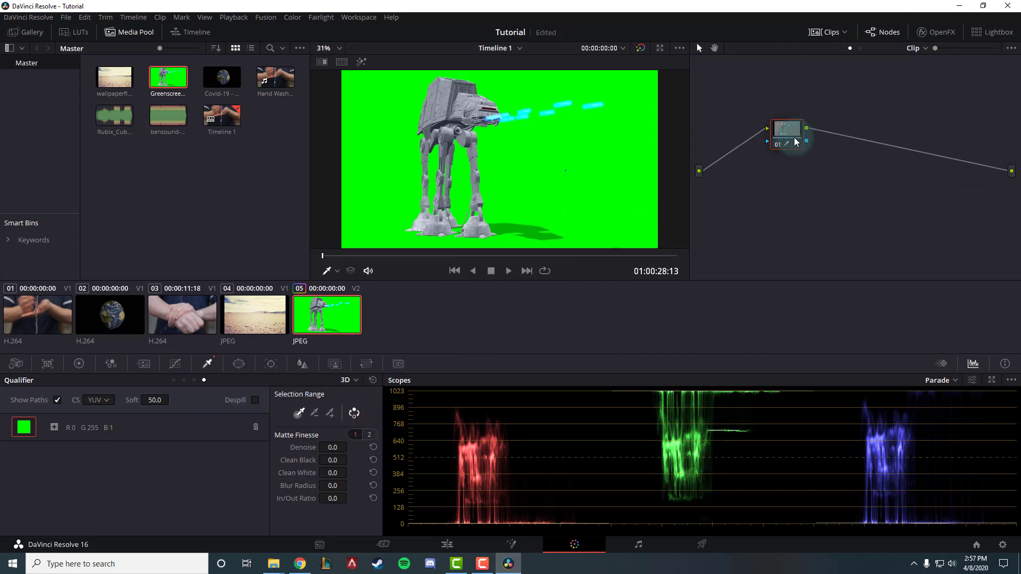
pyautogui.click(353, 414)
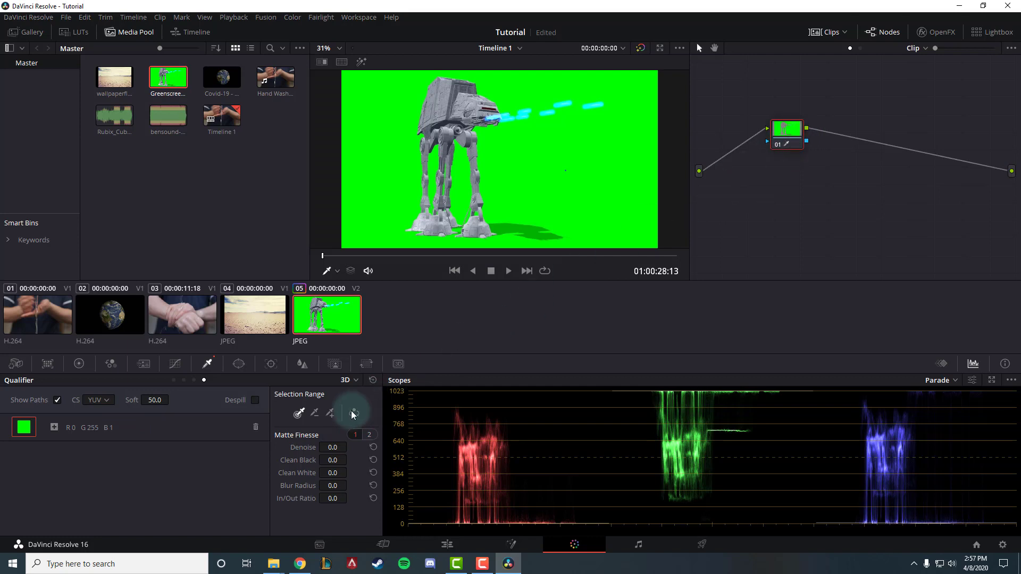
pyautogui.click(352, 414)
pyautogui.click(255, 401)
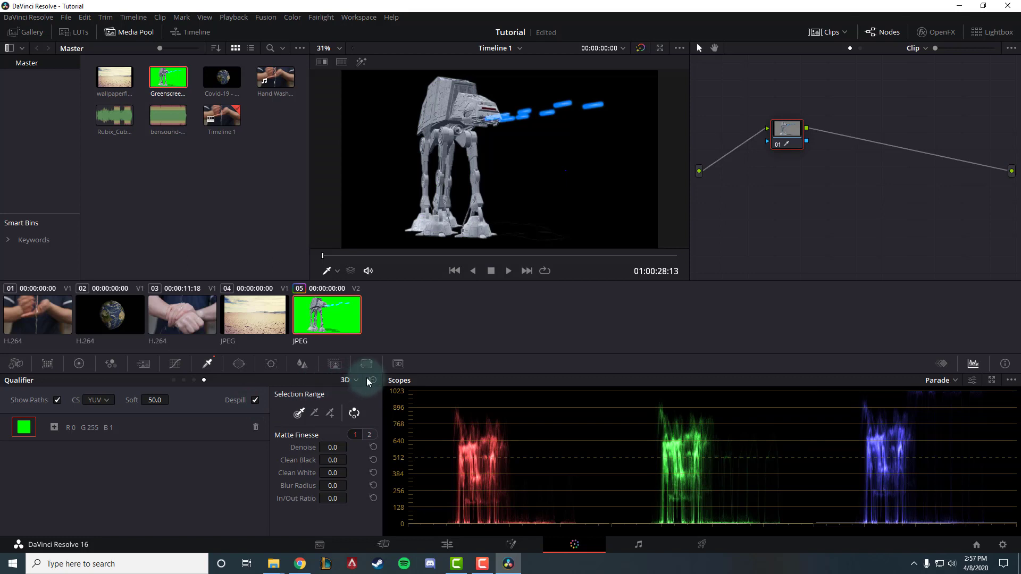
# Step: Add an alpha output to the greenscreen clip's node graph and connect node 01's alpha output to it
pyautogui.rightClick(869, 180)
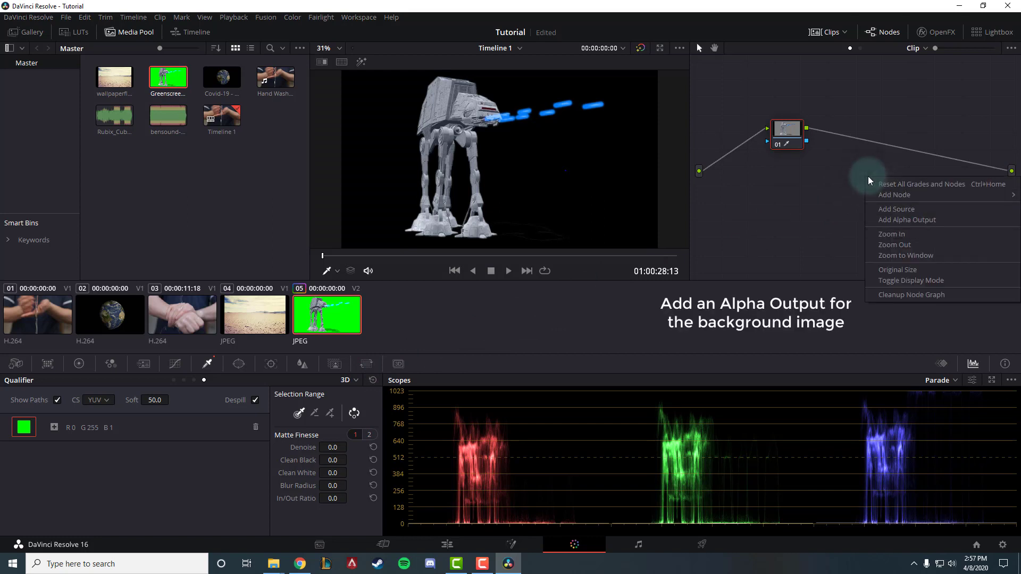
pyautogui.click(907, 221)
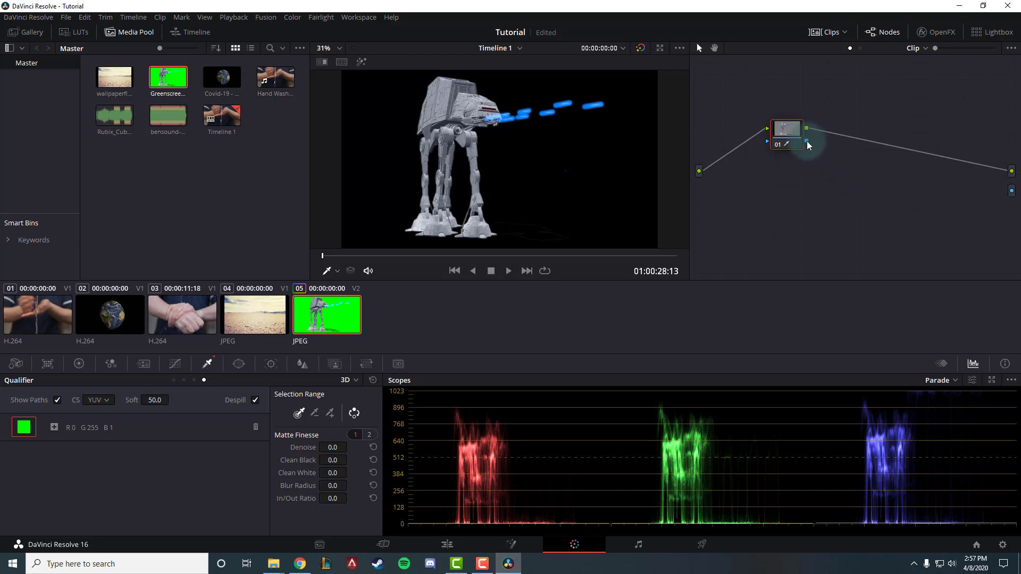
pyautogui.moveTo(806, 142); pyautogui.dragTo(1012, 195)
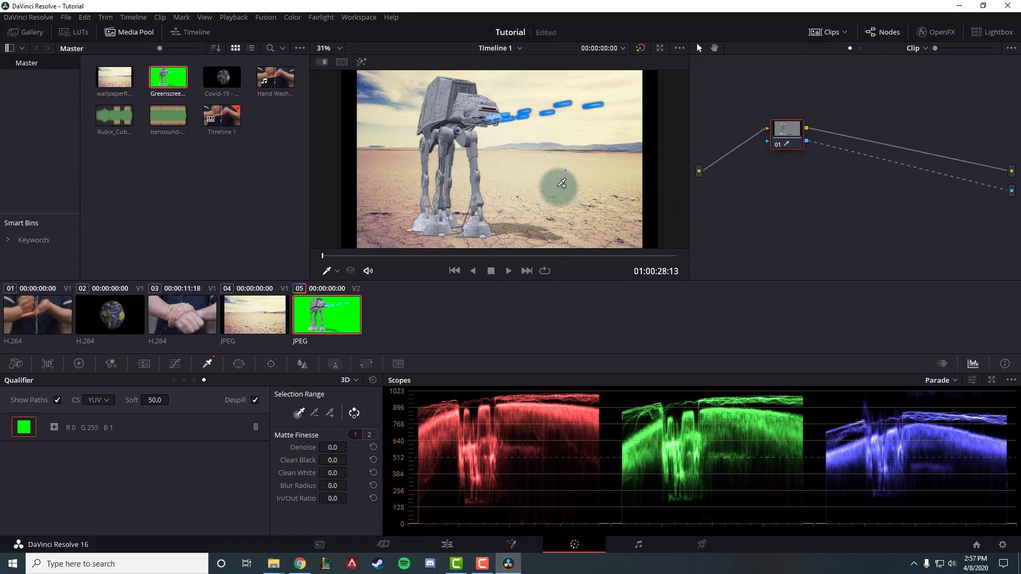
# Step: Adjust the color channel balance of the Covid-19 clip with the RGB Mixer
pyautogui.click(110, 314)
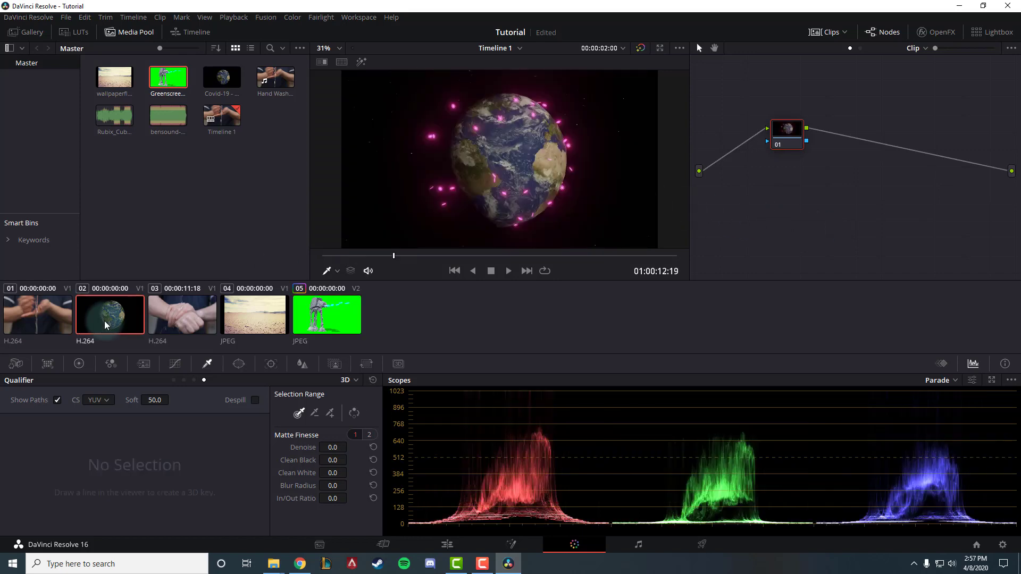
pyautogui.click(111, 364)
pyautogui.moveTo(50, 424)
pyautogui.mouseDown()
pyautogui.moveTo(32, 478)
pyautogui.moveTo(34, 429)
pyautogui.mouseUp()
pyautogui.moveTo(346, 429)
pyautogui.mouseDown()
pyautogui.moveTo(347, 441)
pyautogui.moveTo(347, 428)
pyautogui.mouseUp()
# Step: Shift the Covid-19 clip's gamma to R 0.08, G -0.01, B -0.05 and its offset to R 23.73, G 24.11, B 36.59
pyautogui.click(79, 364)
pyautogui.moveTo(142, 440); pyautogui.dragTo(576, 178)
pyautogui.moveTo(338, 438); pyautogui.dragTo(386, 440)
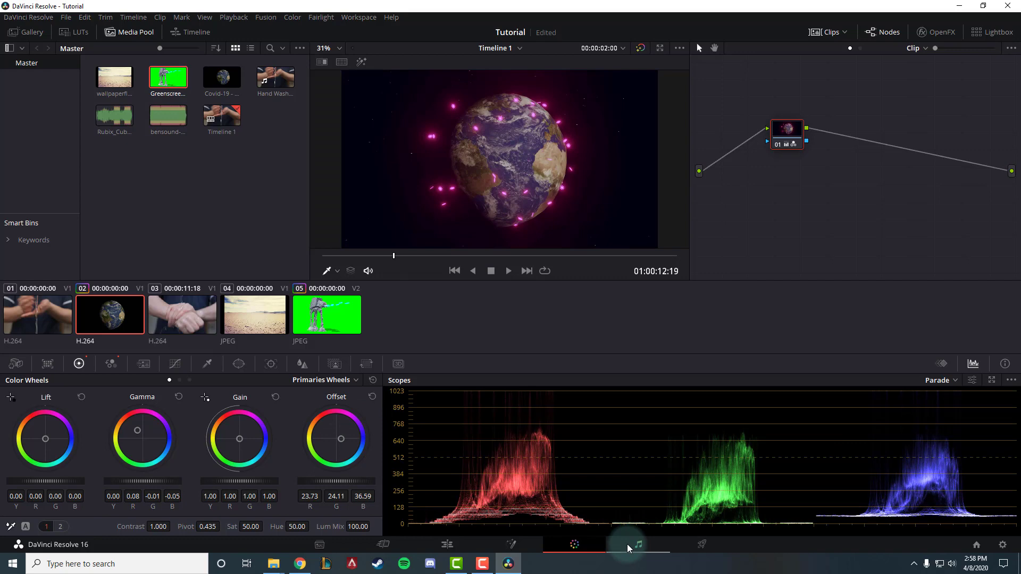
# Step: Return to the Edit page and add Rubix_Cube.mp3 at the timeline start on a new Audio 2 track
pyautogui.click(445, 545)
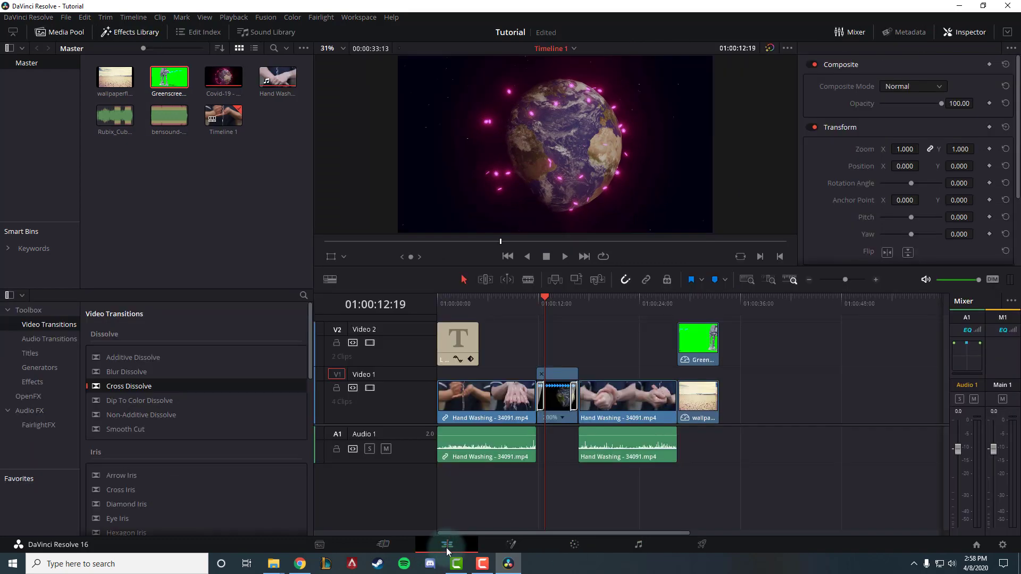
pyautogui.click(192, 204)
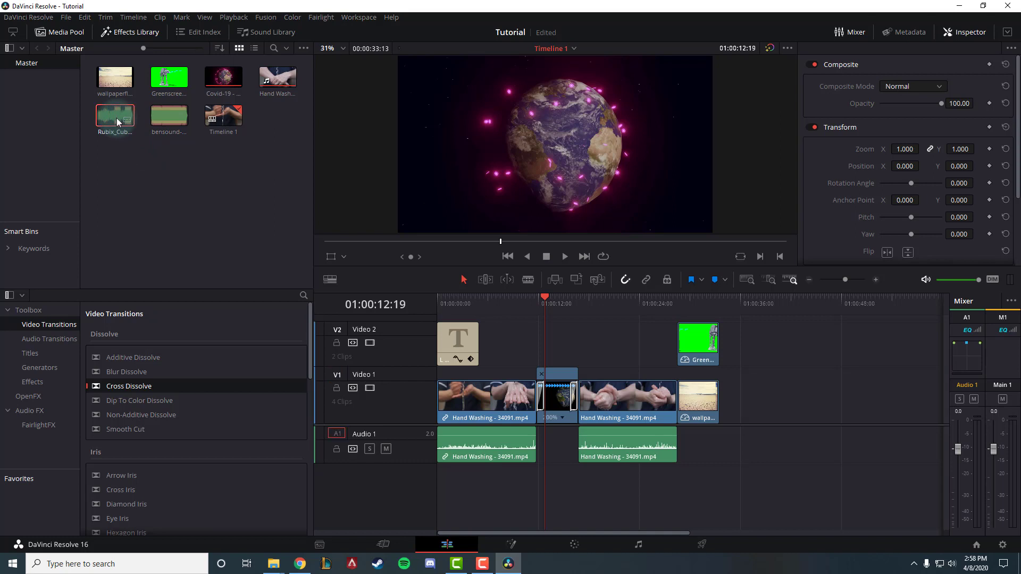
pyautogui.moveTo(114, 113); pyautogui.dragTo(439, 497)
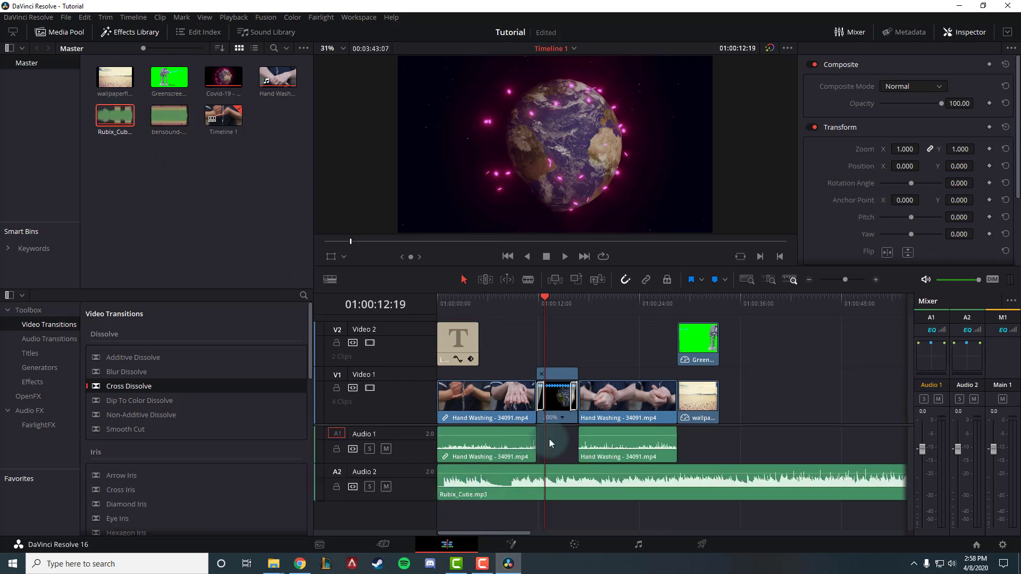
# Step: Trim the end of Rubix_Cube.mp3 so that it finishes with the last video clip
pyautogui.click(843, 279)
pyautogui.moveTo(842, 279); pyautogui.dragTo(838, 281)
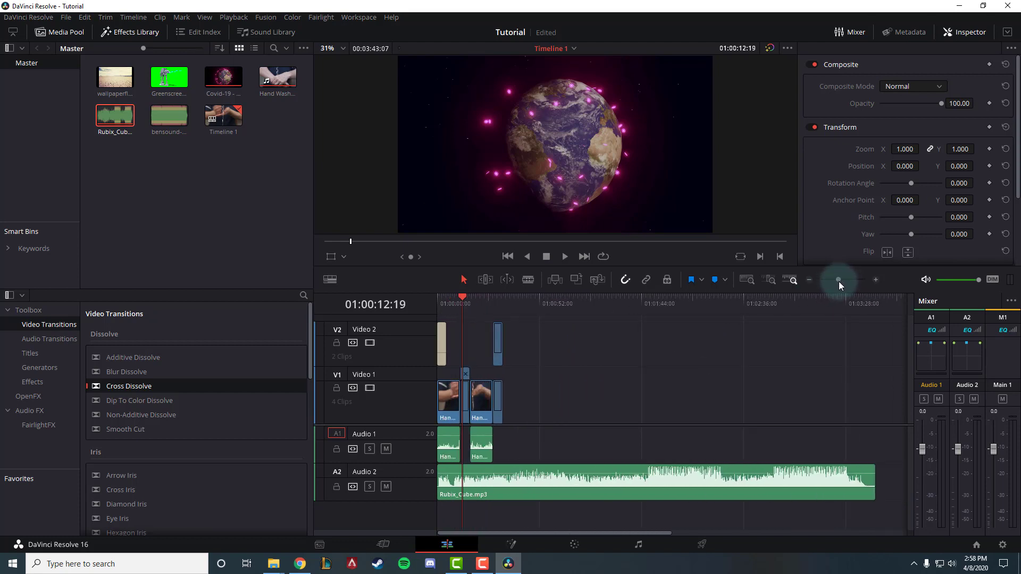
pyautogui.click(870, 477)
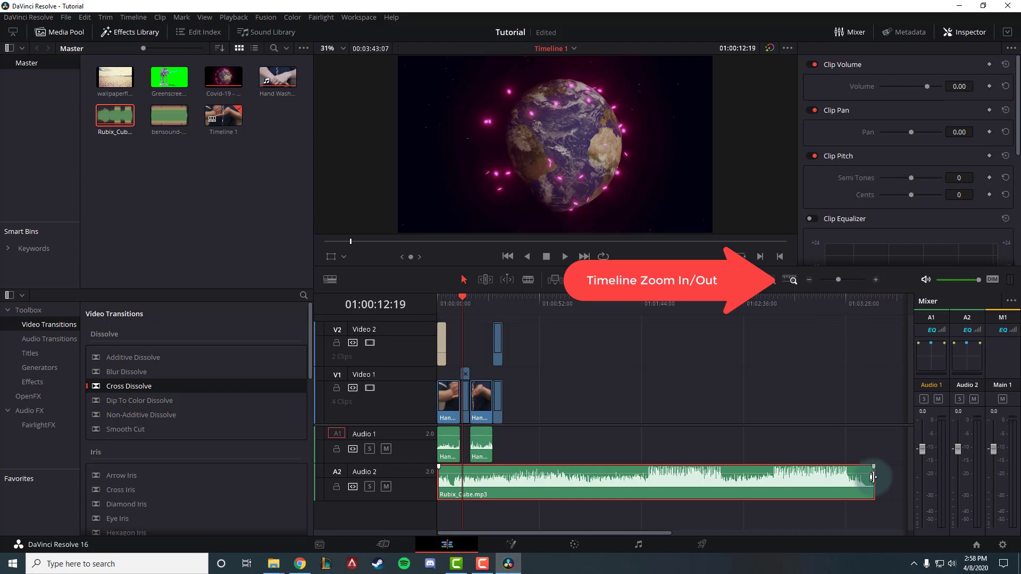
pyautogui.moveTo(872, 477); pyautogui.dragTo(512, 480)
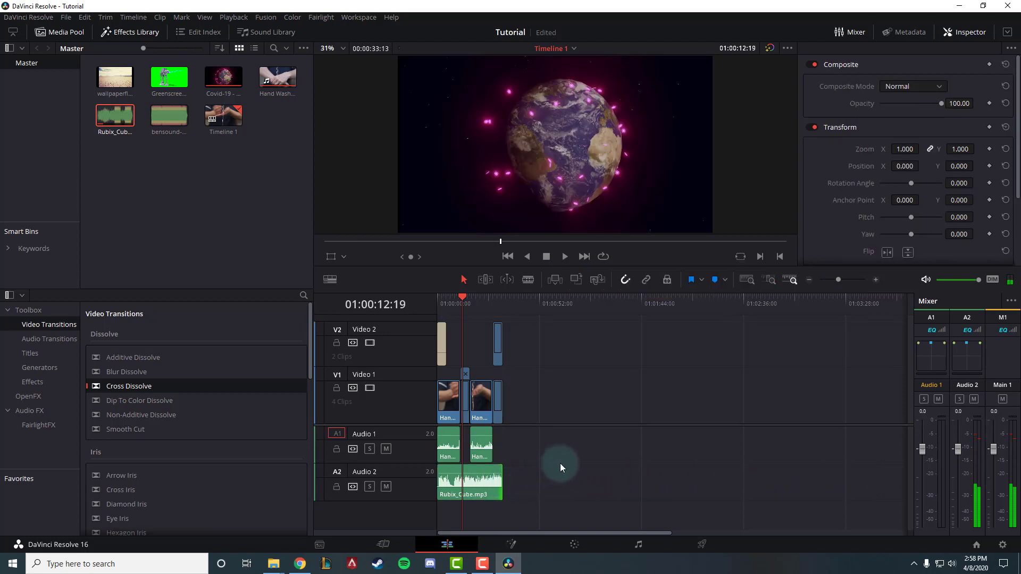
# Step: Play back the timeline from the Covid-19 clip to hear the music under the video
pyautogui.click(834, 278)
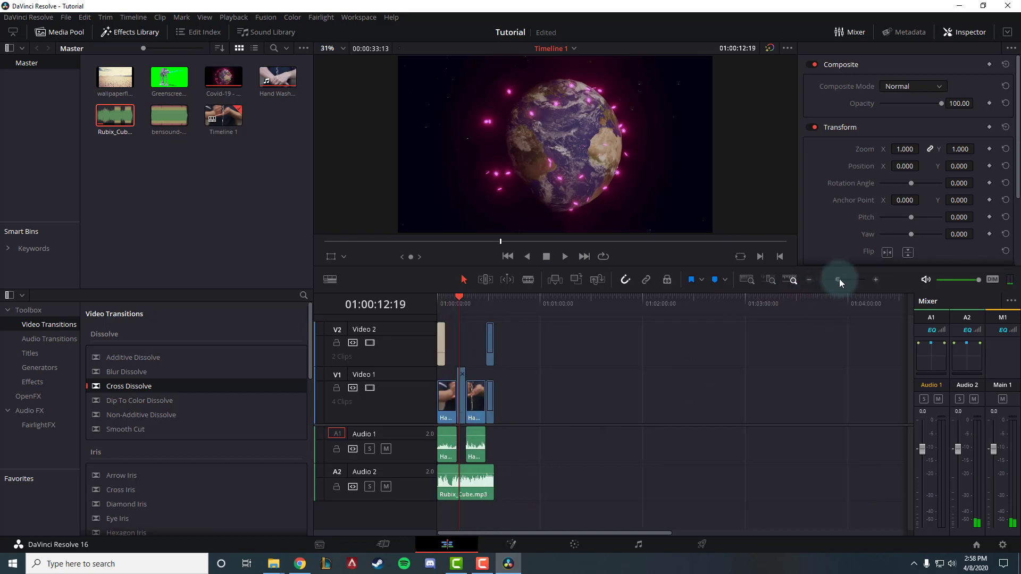
pyautogui.moveTo(839, 279); pyautogui.dragTo(845, 282)
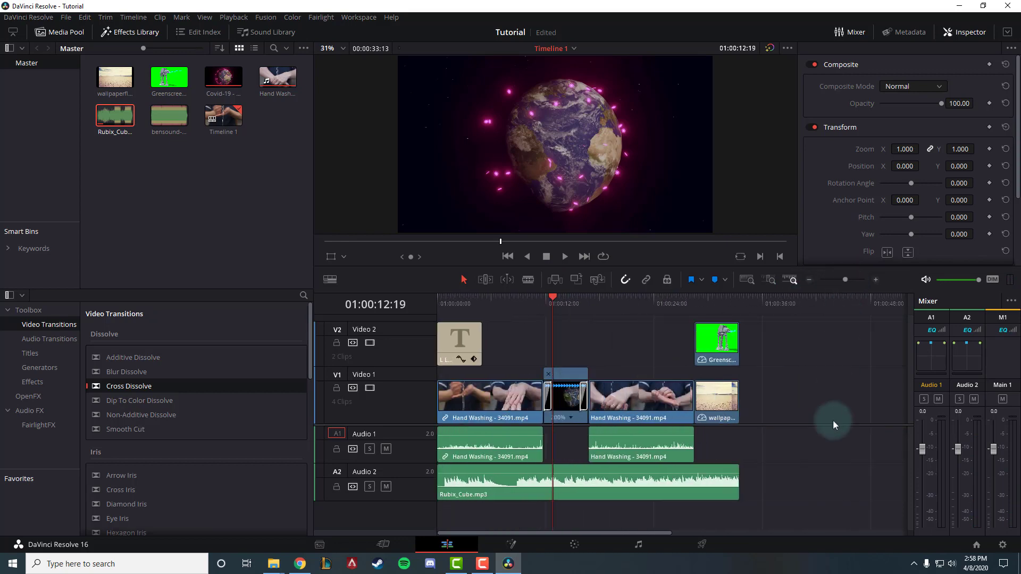
pyautogui.click(706, 489)
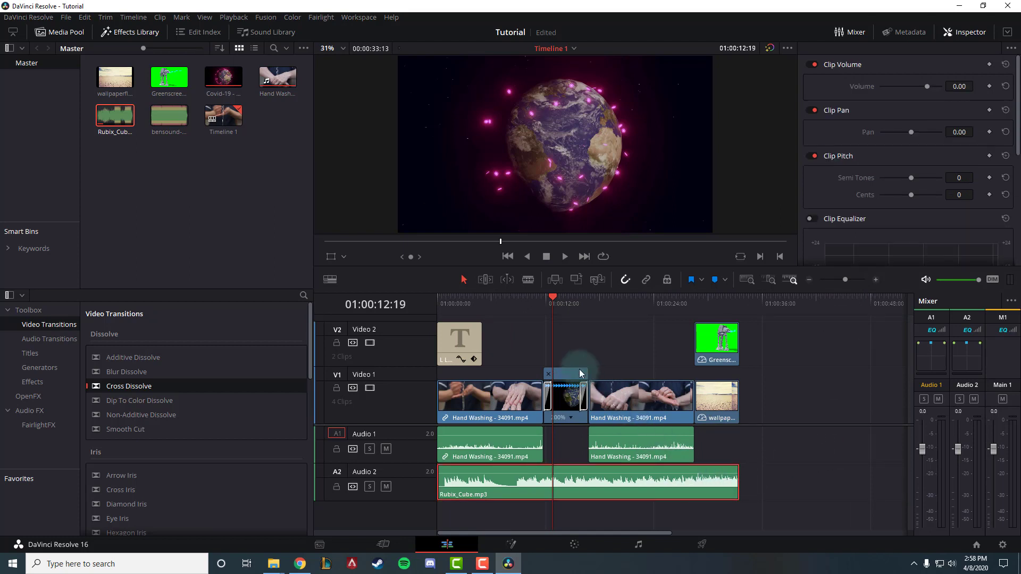
pyautogui.press('space')
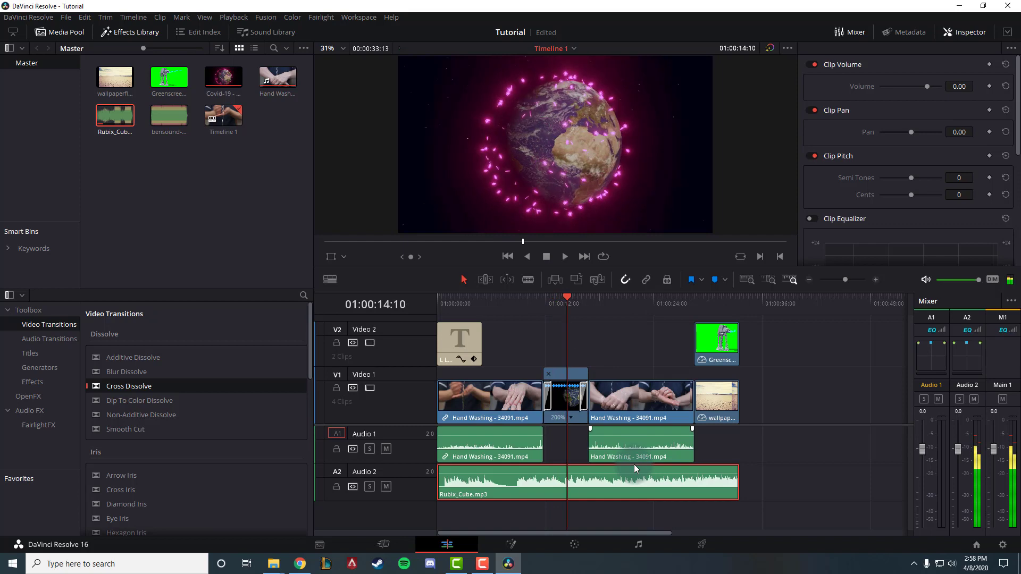
# Step: Switch to the Fairlight page, select Rubix_Cube.mp3 on Audio 2 and enlarge the track height to show the waveforms
pyautogui.click(638, 545)
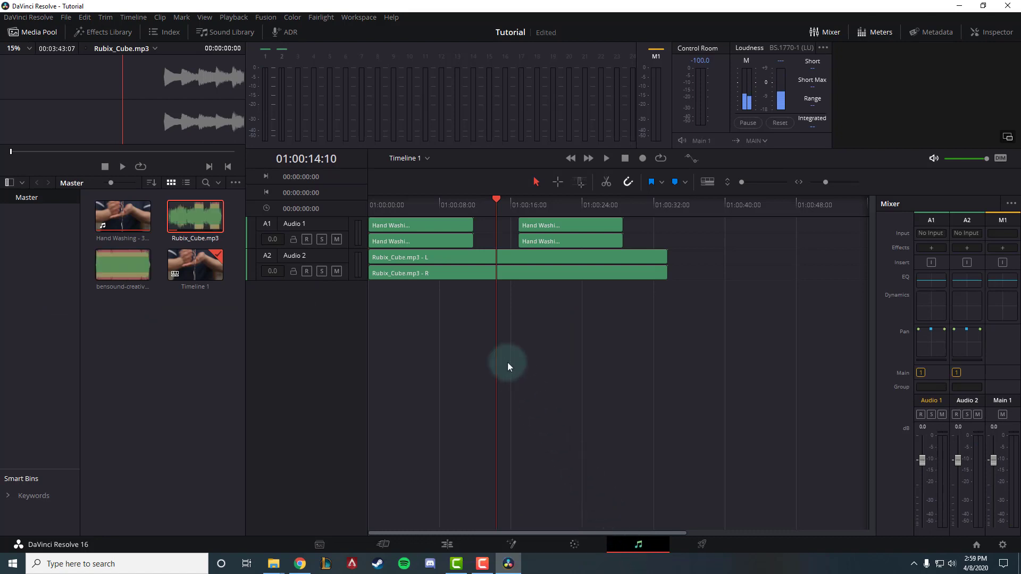
pyautogui.click(450, 276)
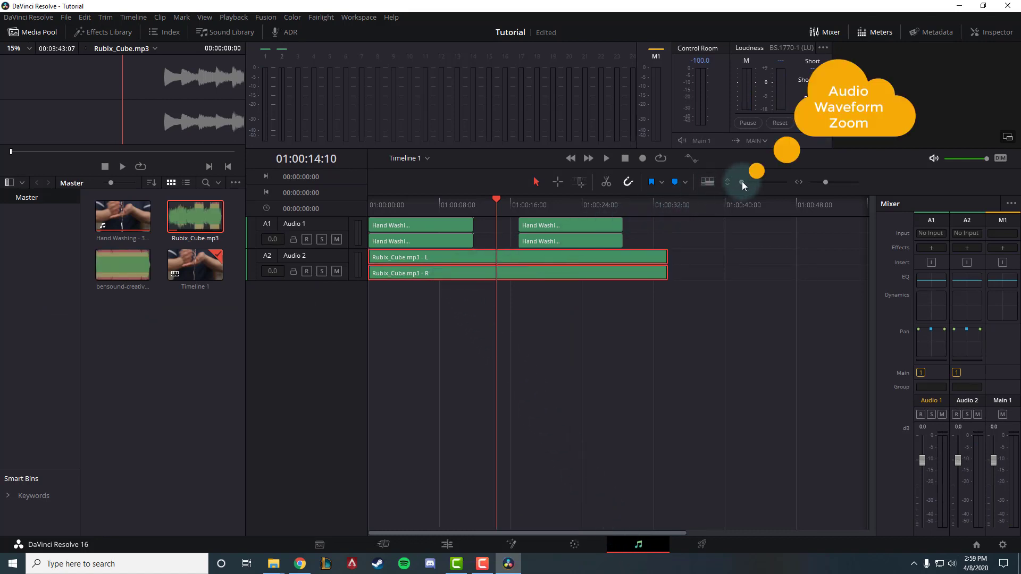
pyautogui.moveTo(742, 182); pyautogui.dragTo(752, 183)
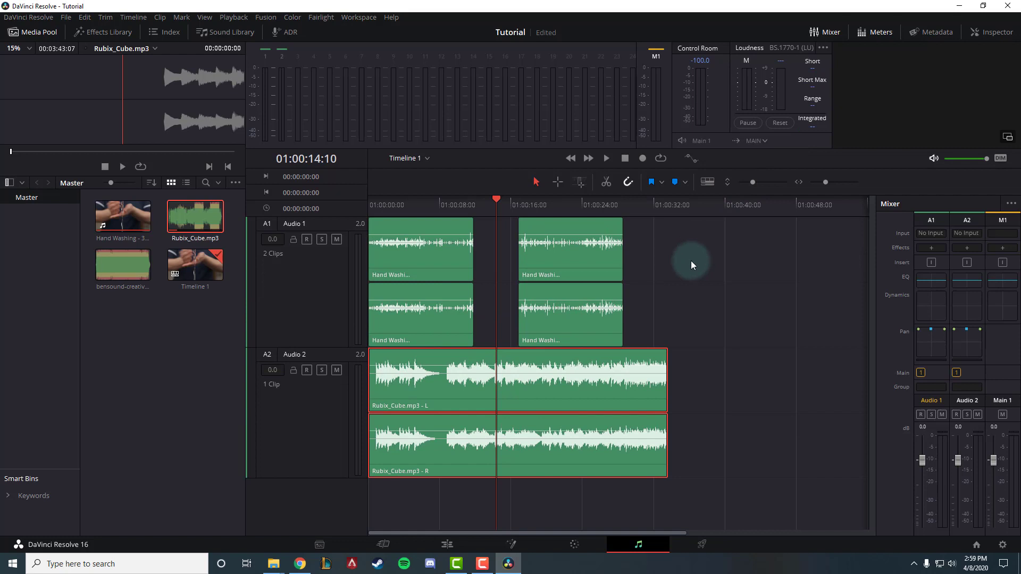
# Step: Normalize Rubix_Cube.mp3 with the Sample Peak Program mode at a -20.0 dBFS target level and play the result back briefly
pyautogui.rightClick(528, 384)
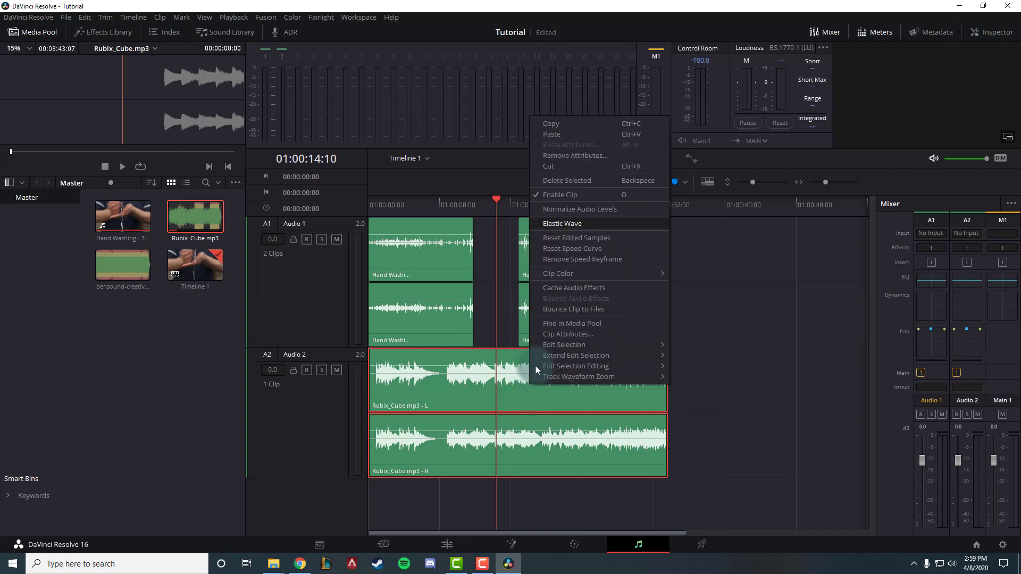
pyautogui.click(585, 209)
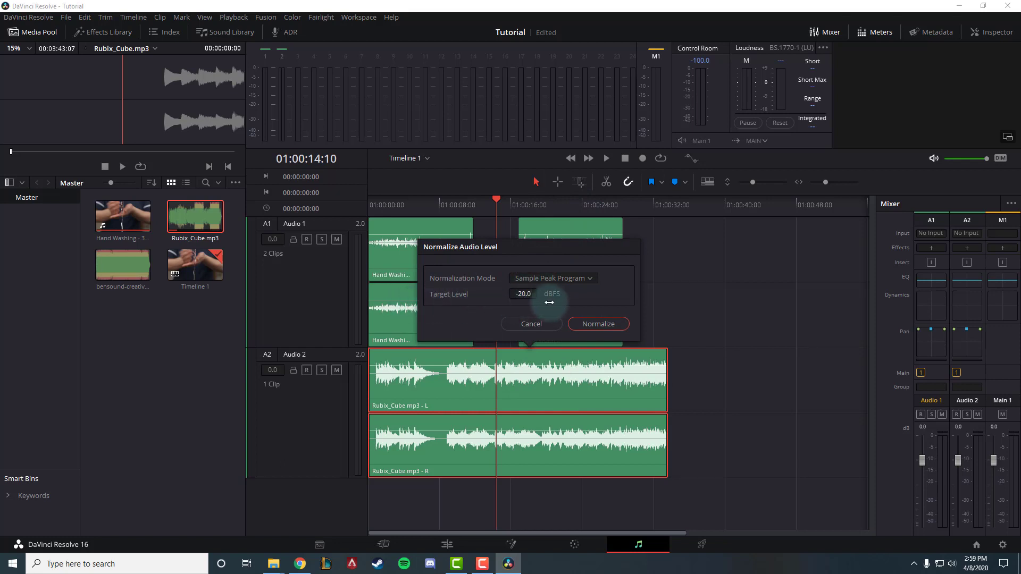
pyautogui.click(589, 324)
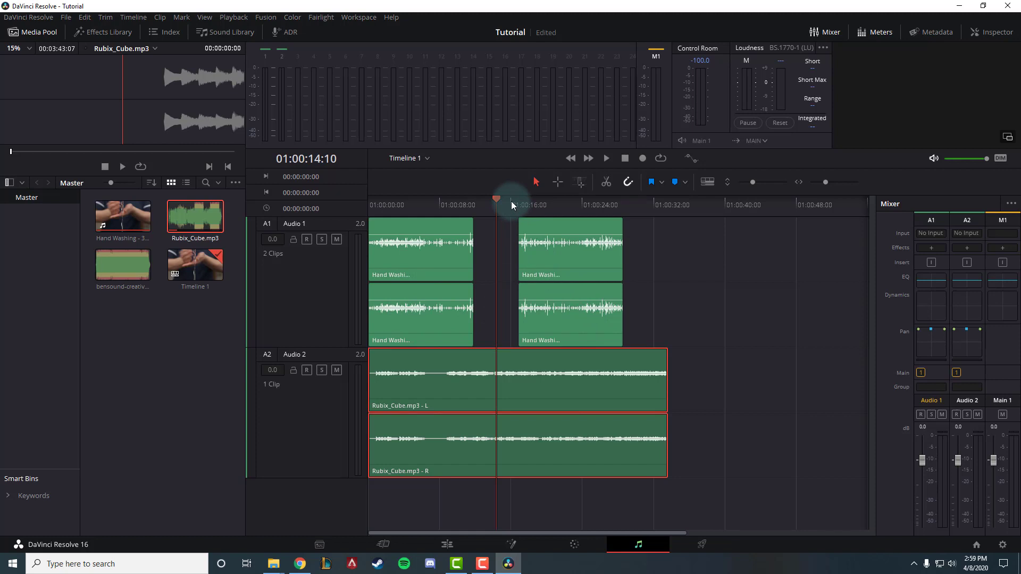
pyautogui.press('space')
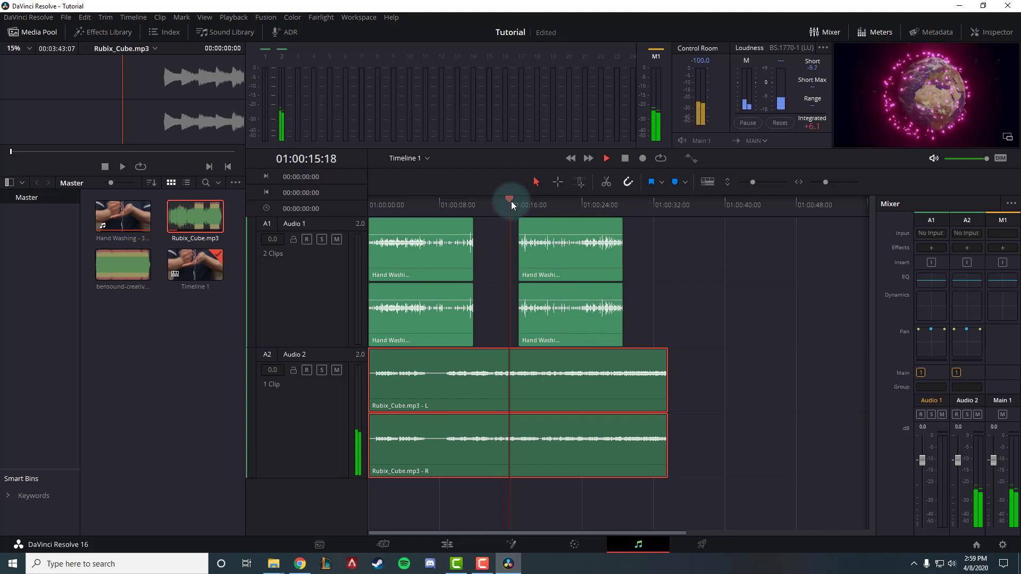
pyautogui.press('space')
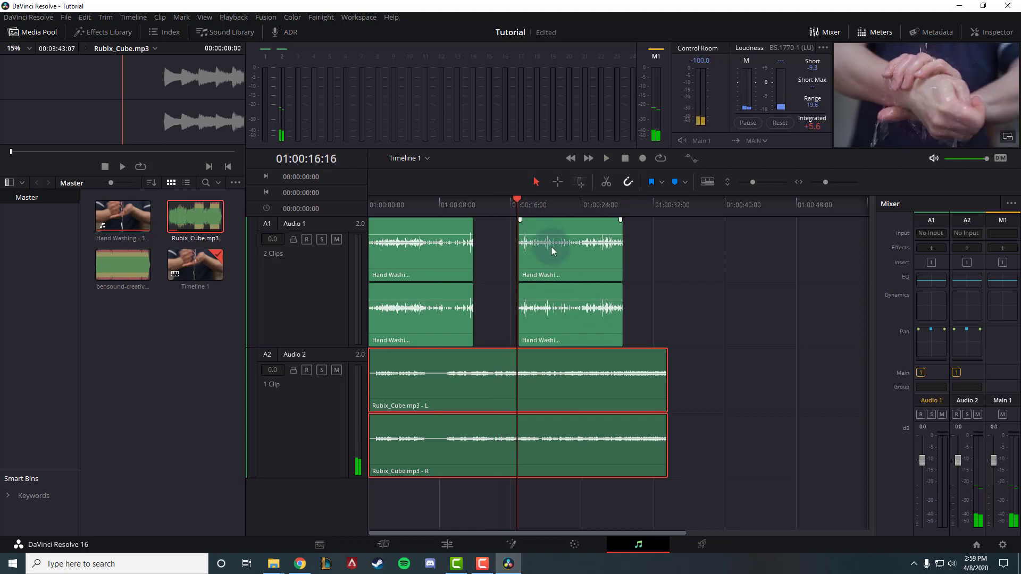
# Step: Select the Hand Washing audio clips, lower the Main 1 output level to -5.1 dB and play back the mix
pyautogui.keyDown('ctrl'); pyautogui.click(562, 259); pyautogui.keyUp('ctrl')
pyautogui.keyDown('ctrl'); pyautogui.click(418, 259); pyautogui.keyUp('ctrl')
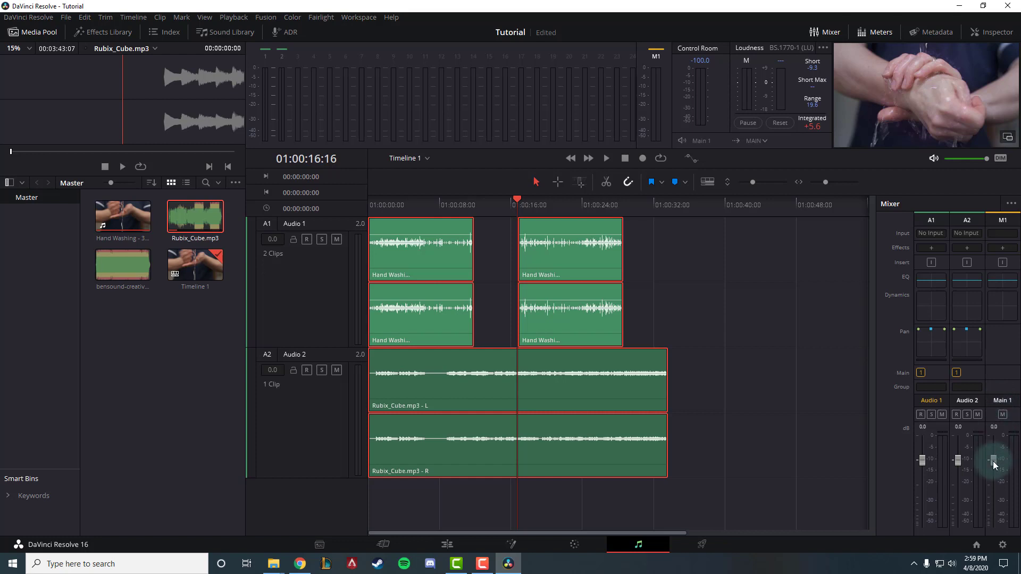
pyautogui.moveTo(994, 465); pyautogui.dragTo(994, 477)
pyautogui.click(731, 375)
pyautogui.press('space')
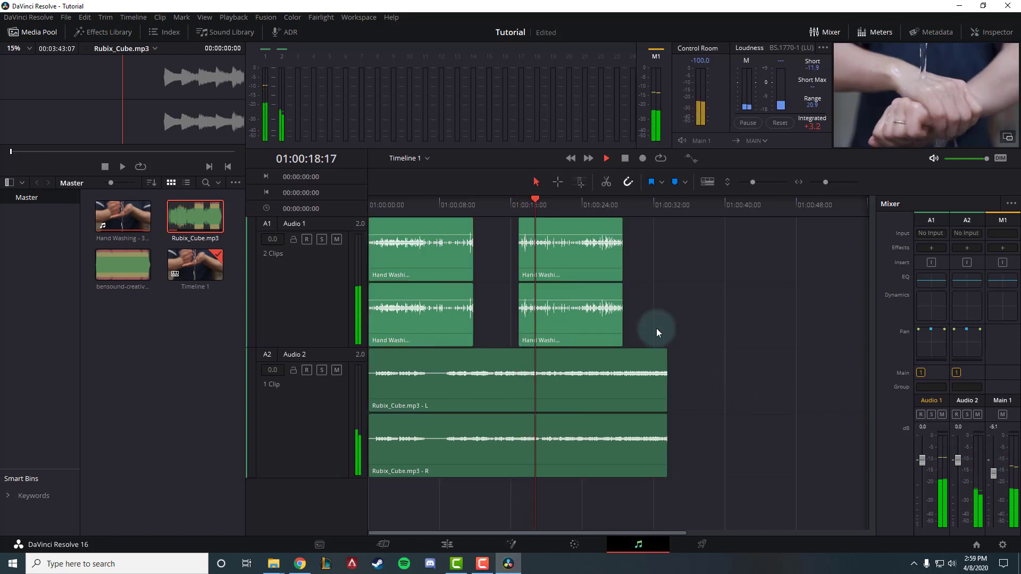
pyautogui.press('space')
# Step: Select both Hand Washing audio clips, lower the Audio 1 track level to -5.1 dB and listen to the balance
pyautogui.click(559, 266)
pyautogui.keyDown('ctrl'); pyautogui.click(439, 260); pyautogui.keyUp('ctrl')
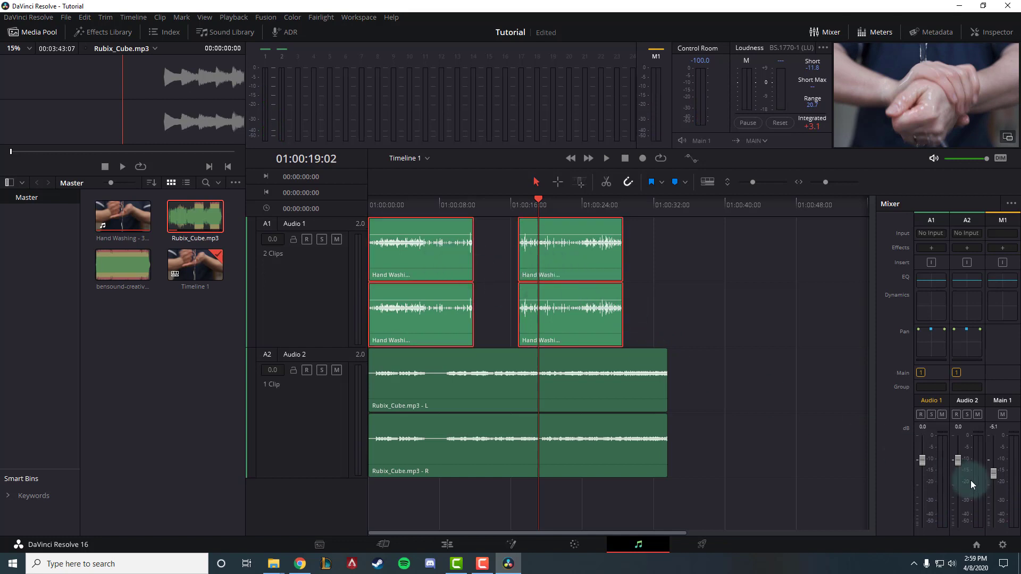
pyautogui.moveTo(924, 461); pyautogui.dragTo(922, 464)
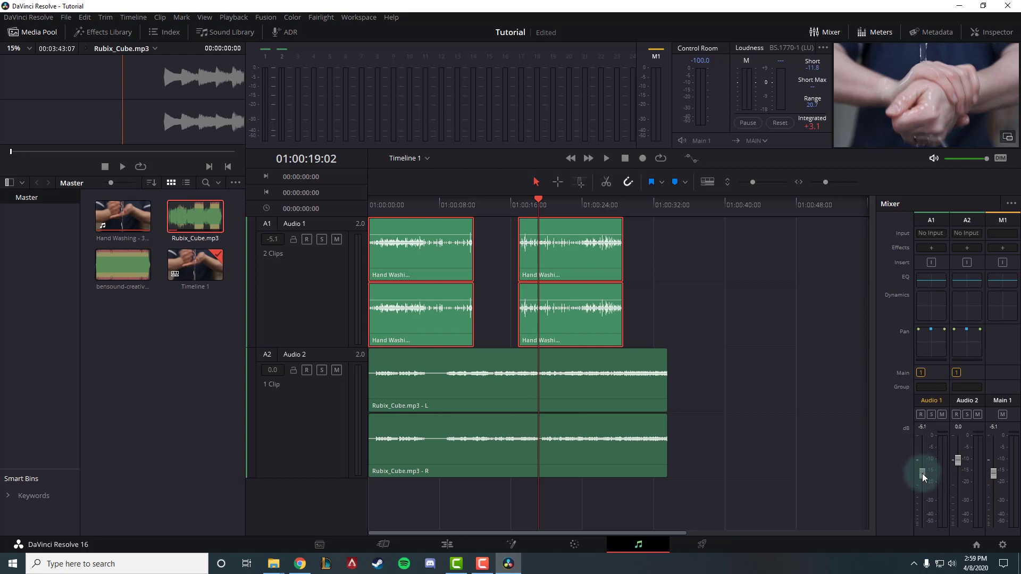
pyautogui.click(691, 313)
pyautogui.press('space')
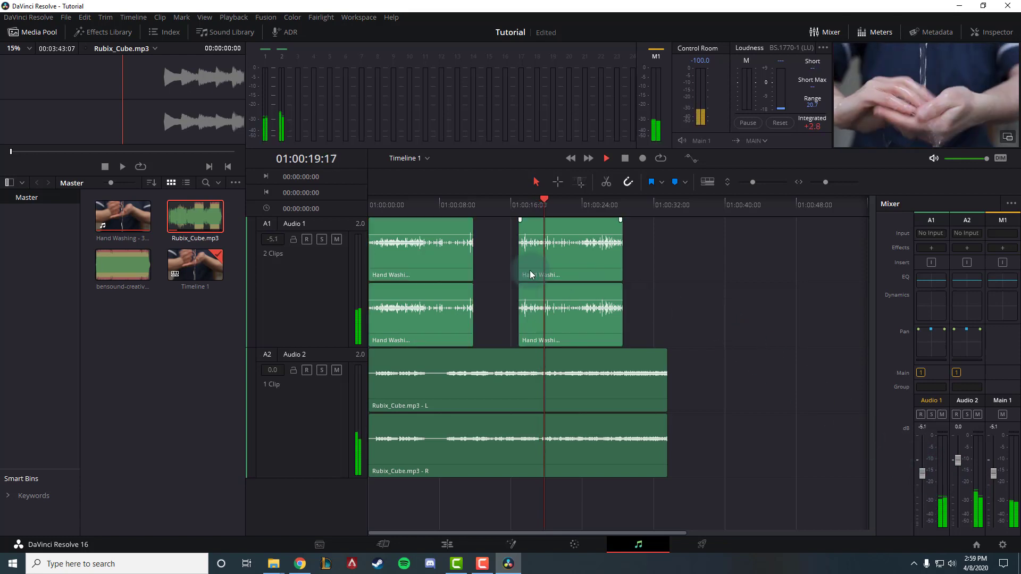
pyautogui.press('space')
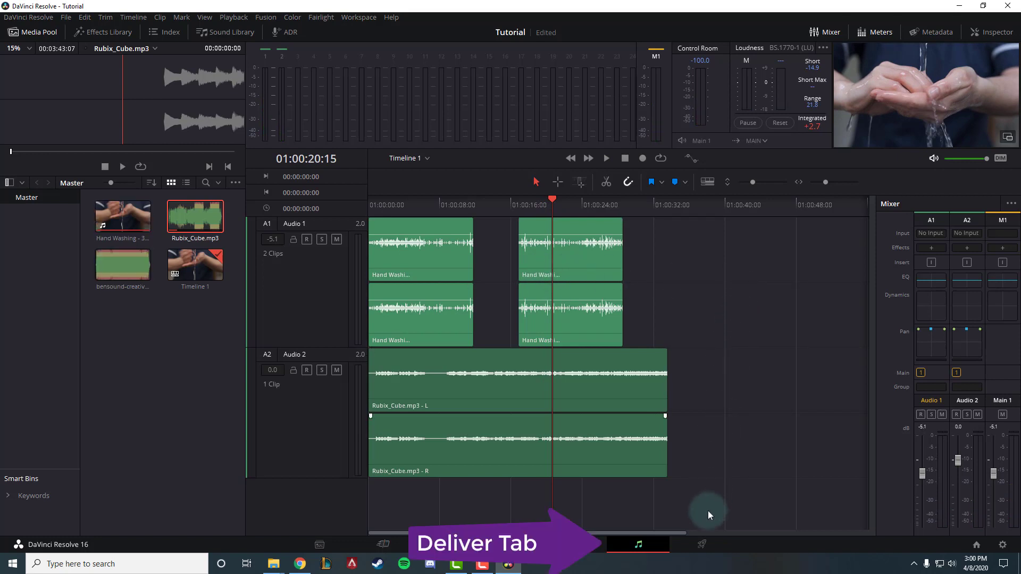
# Step: Go to the Deliver page, compare the Vimeo, H.264 Master and IMF render presets, and choose H.264 Master
pyautogui.click(702, 547)
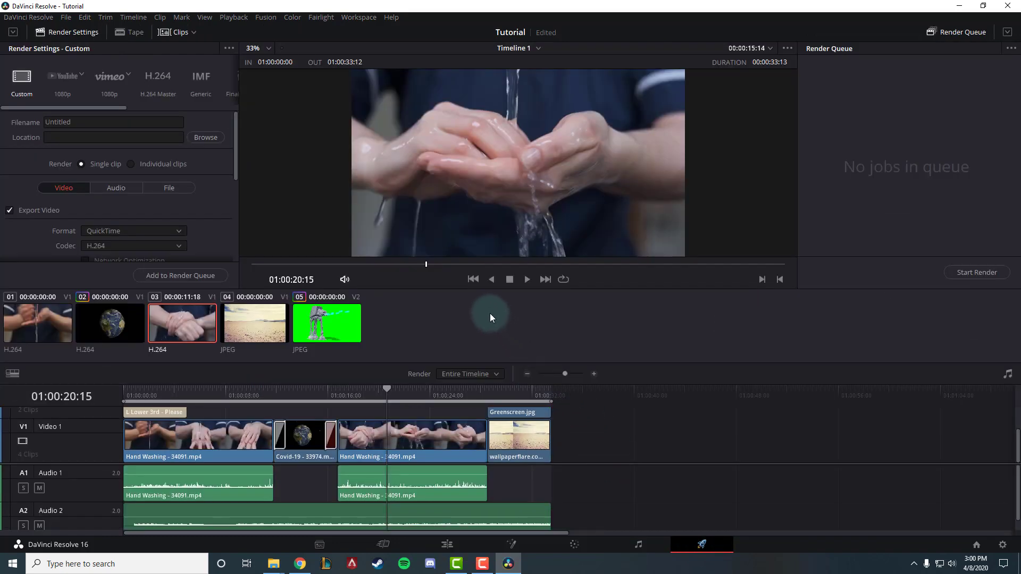
pyautogui.click(59, 75)
pyautogui.click(106, 75)
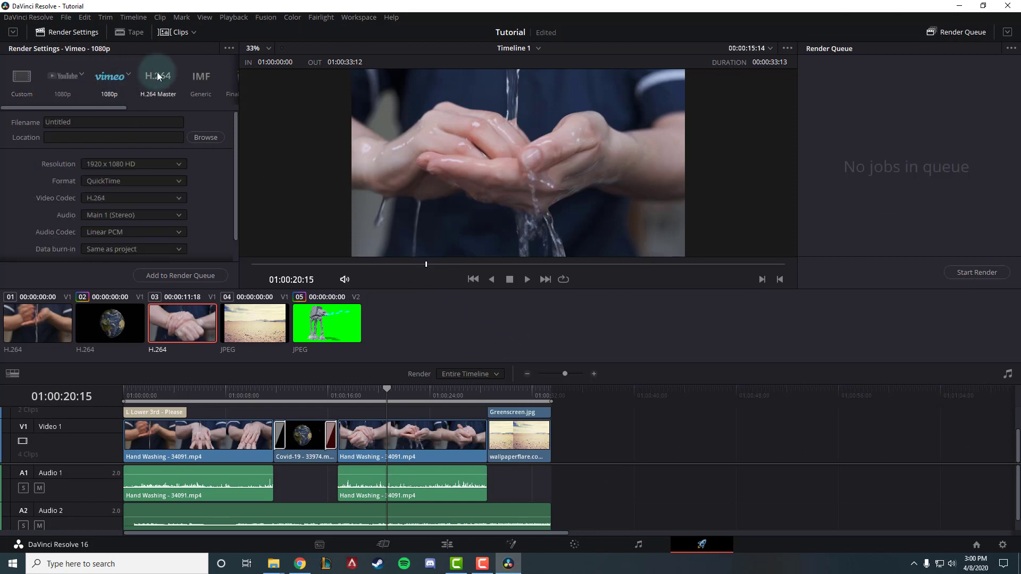
pyautogui.click(157, 75)
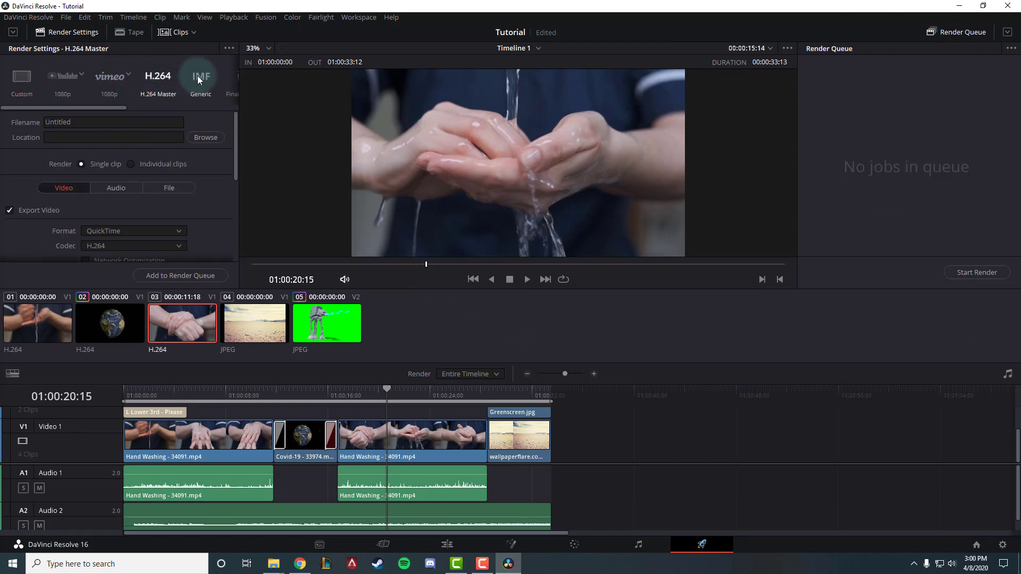
pyautogui.click(195, 76)
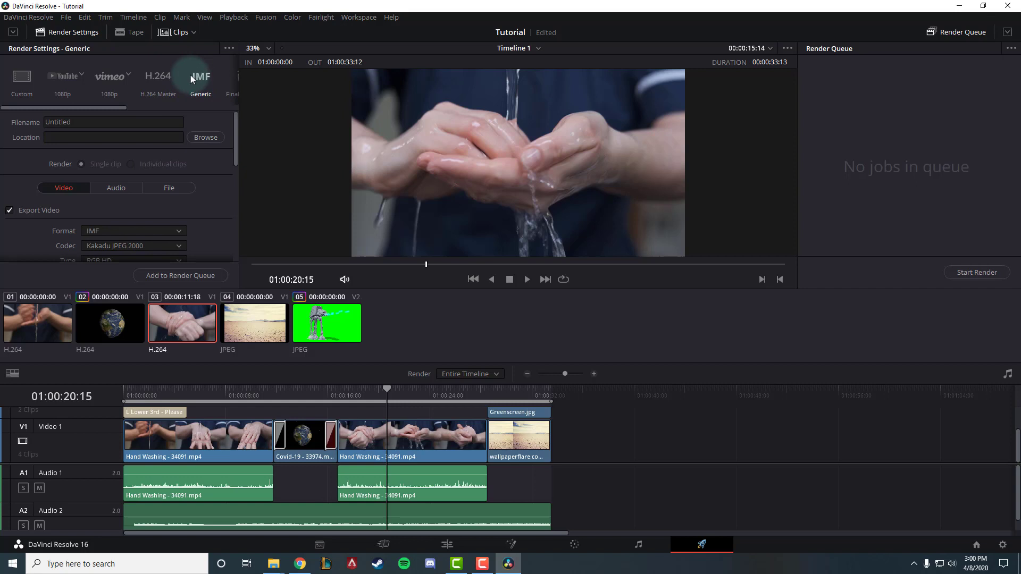
pyautogui.click(162, 71)
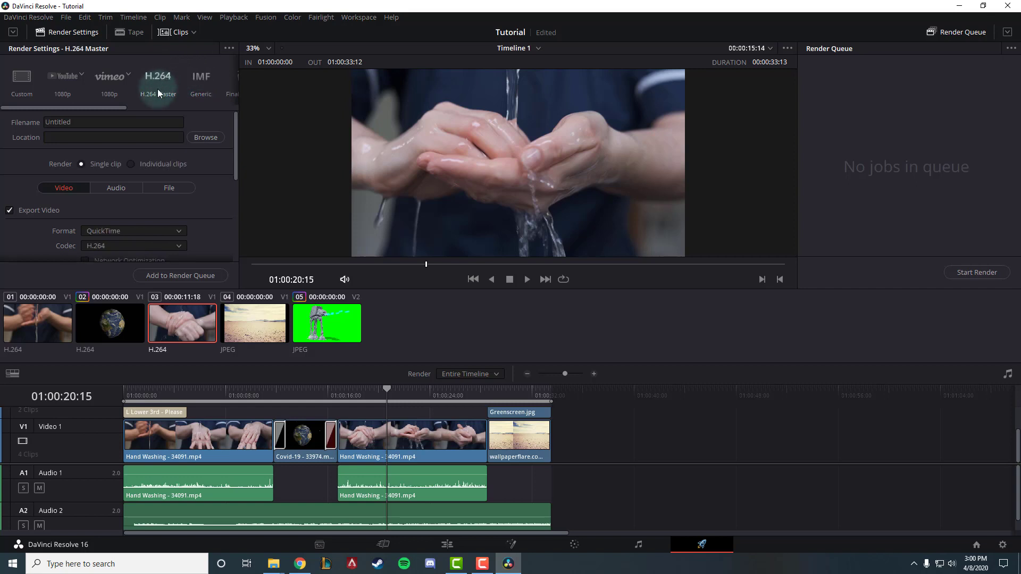
# Step: Set the render destination to the Desktop with the file name Tutorial Davinci
pyautogui.click(204, 138)
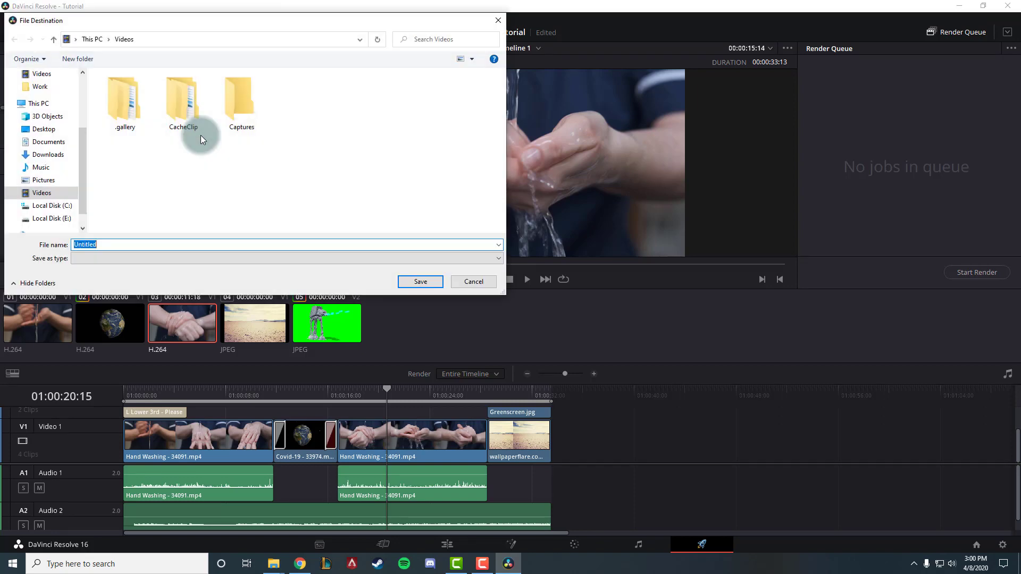
pyautogui.click(42, 129)
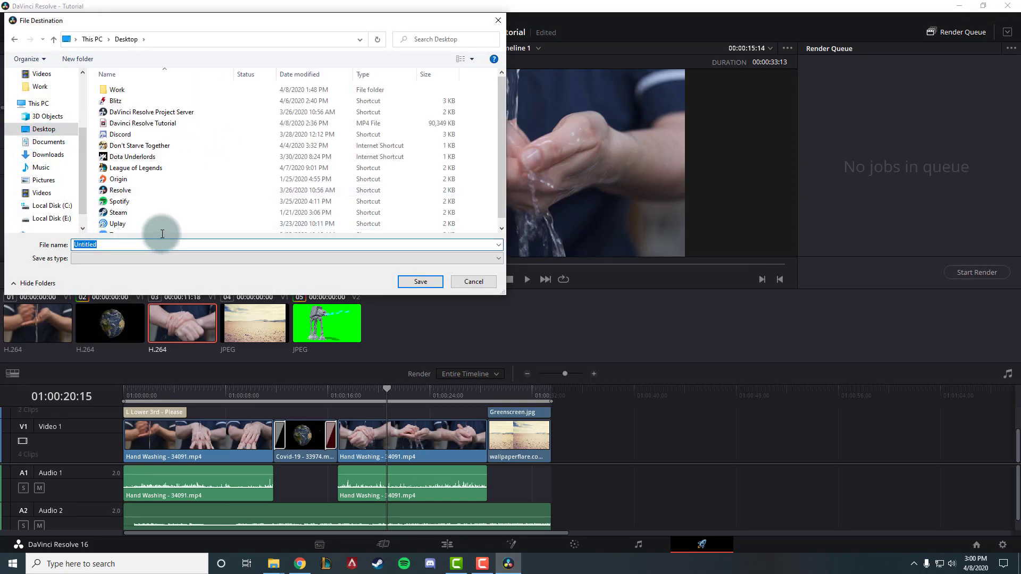
pyautogui.write('Tutorial Davinci')
pyautogui.click(410, 282)
# Step: Set the render format to MP4 and the frame rate to 30 (3:2) in the video export settings
pyautogui.scroll(-3, 209, 198)
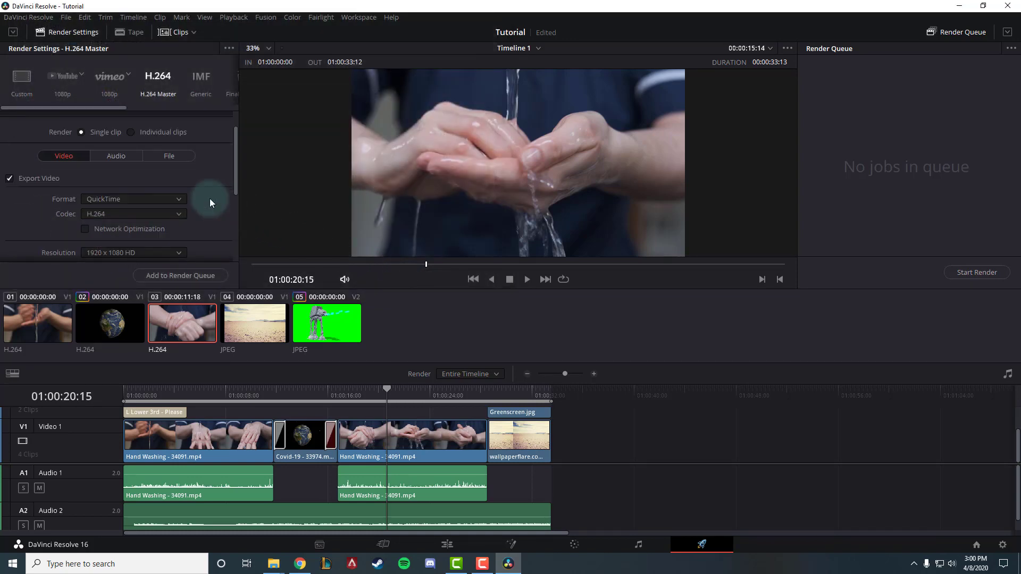
pyautogui.scroll(-1, 209, 203)
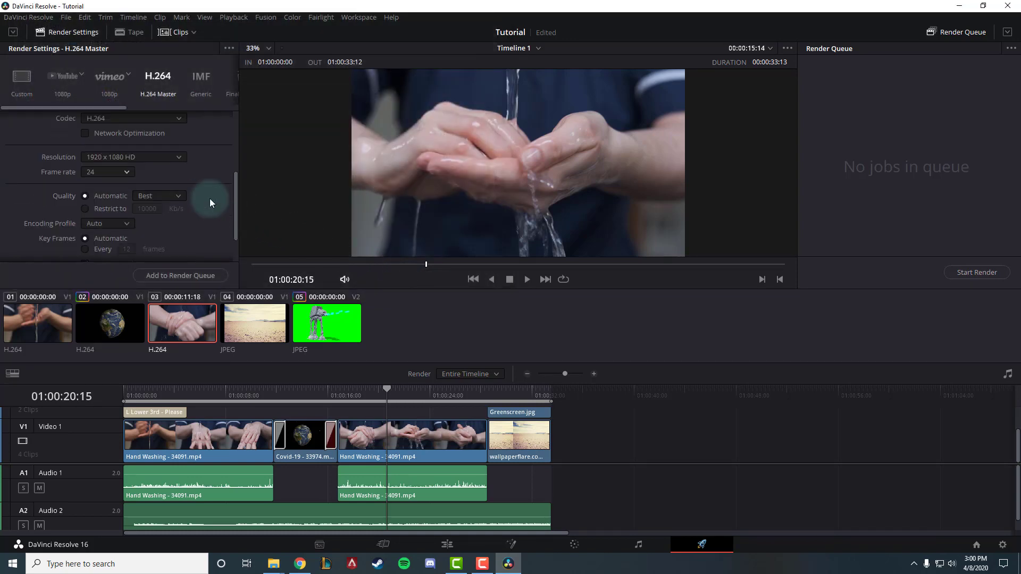
pyautogui.scroll(3, 210, 202)
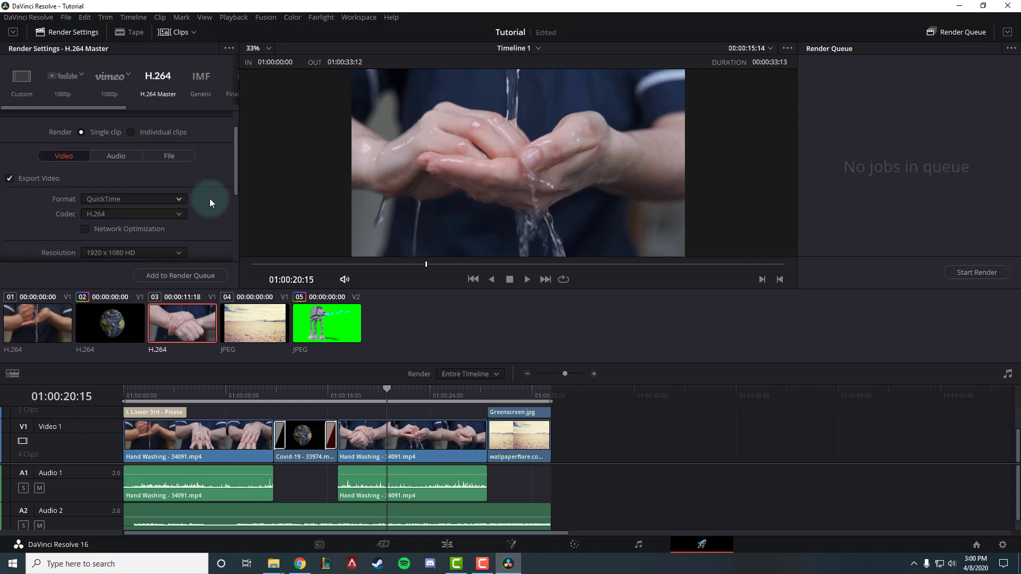
pyautogui.click(177, 200)
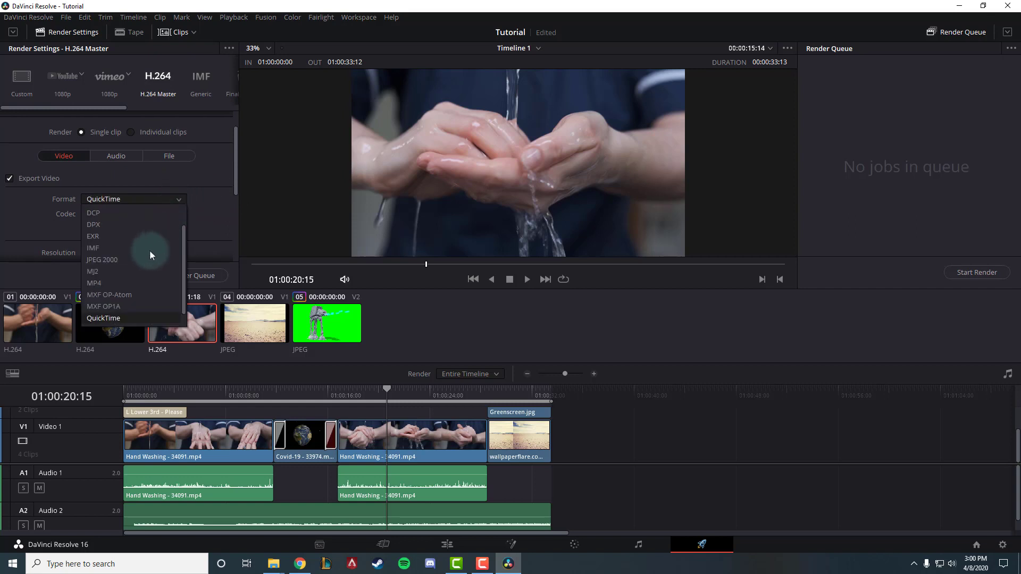
pyautogui.click(135, 281)
pyautogui.scroll(-2, 217, 223)
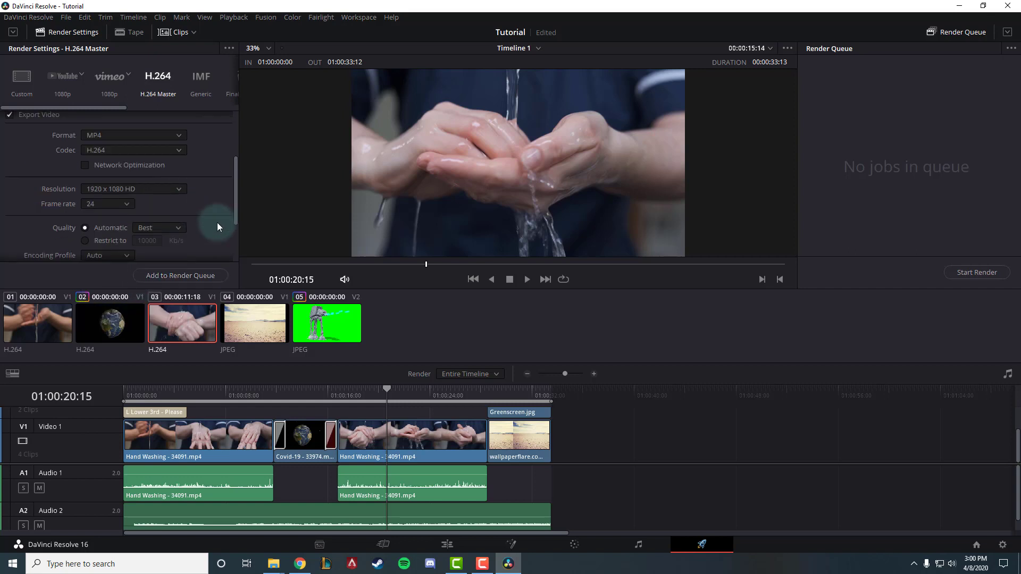
pyautogui.scroll(-1, 217, 223)
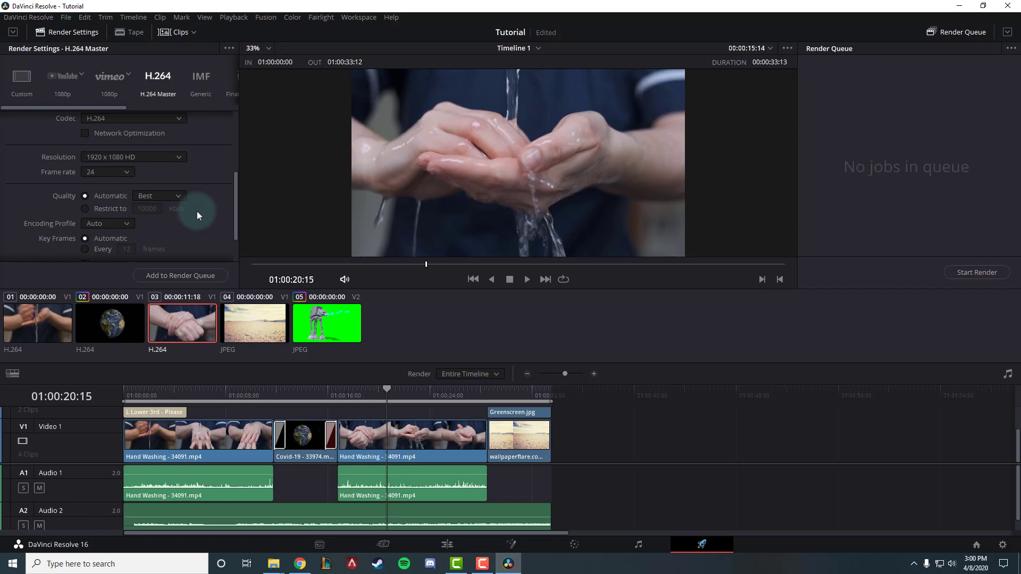
pyautogui.click(126, 174)
pyautogui.click(117, 208)
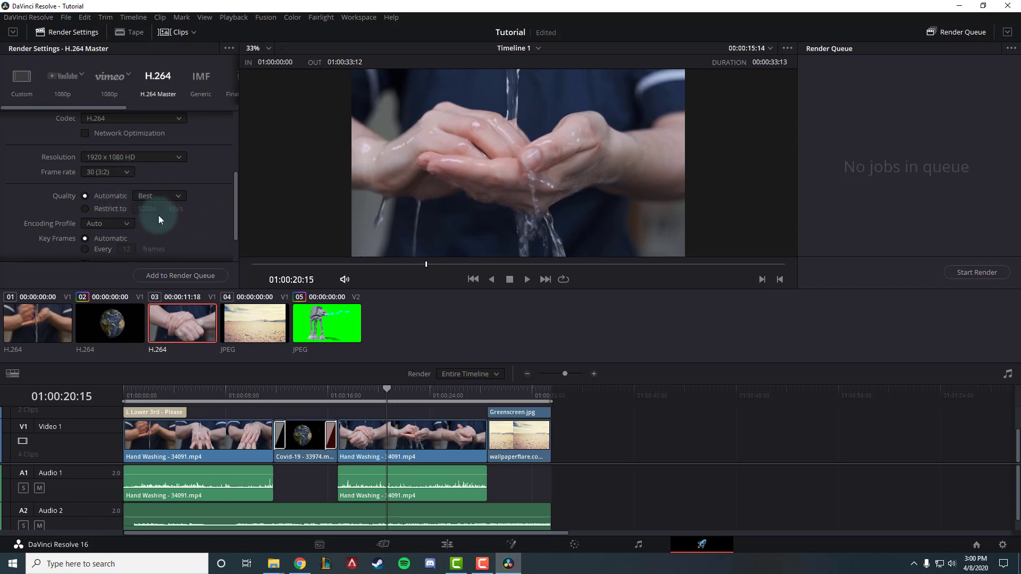
# Step: Review the remaining export settings, add the timeline to the render queue and start the render
pyautogui.scroll(-1, 208, 228)
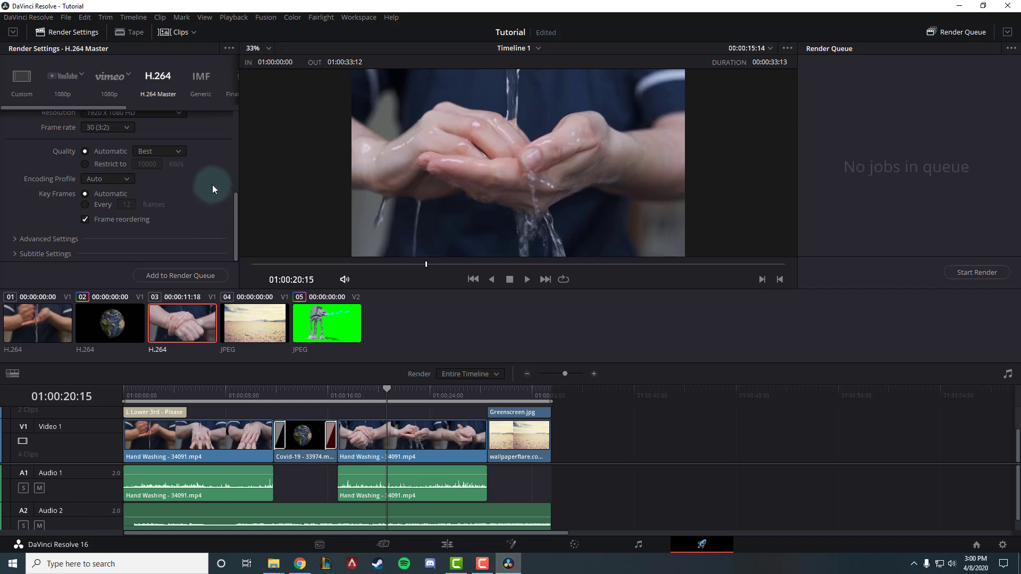
pyautogui.scroll(2, 212, 184)
pyautogui.scroll(-2, 213, 183)
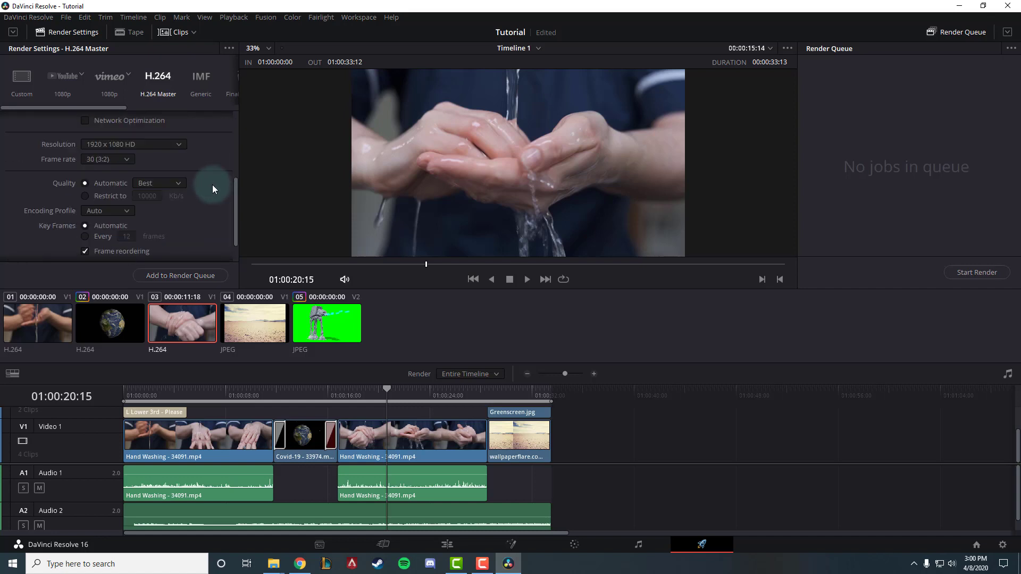
pyautogui.click(193, 276)
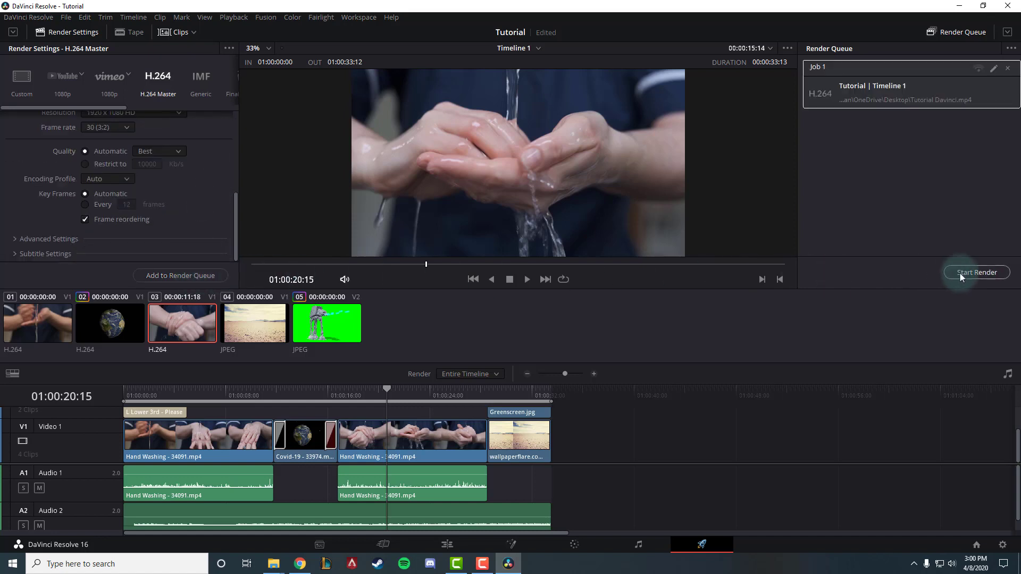
pyautogui.click(975, 273)
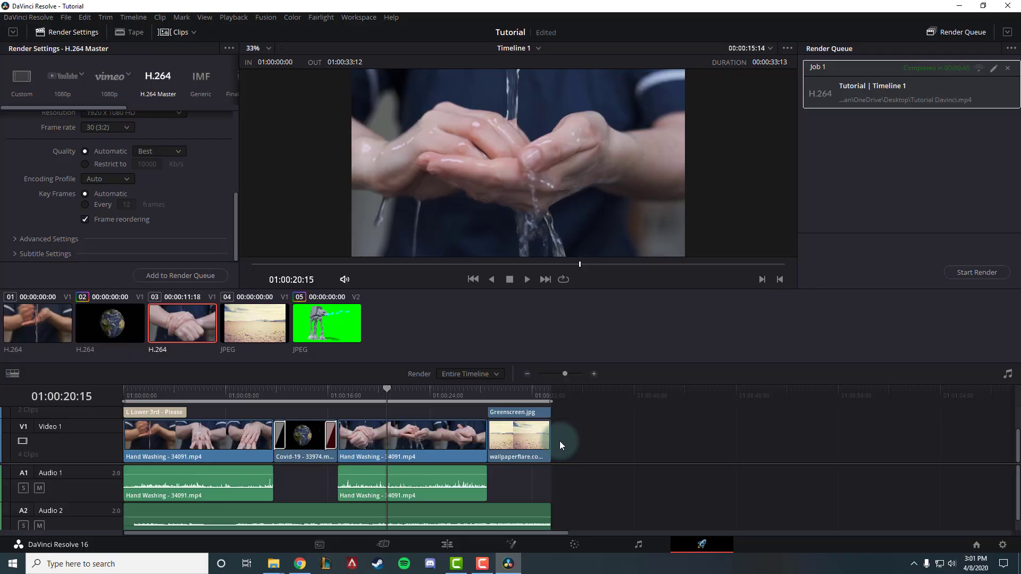
# Step: Open the file location of the finished render job and try to open the Tutorial Davinci video
pyautogui.rightClick(962, 84)
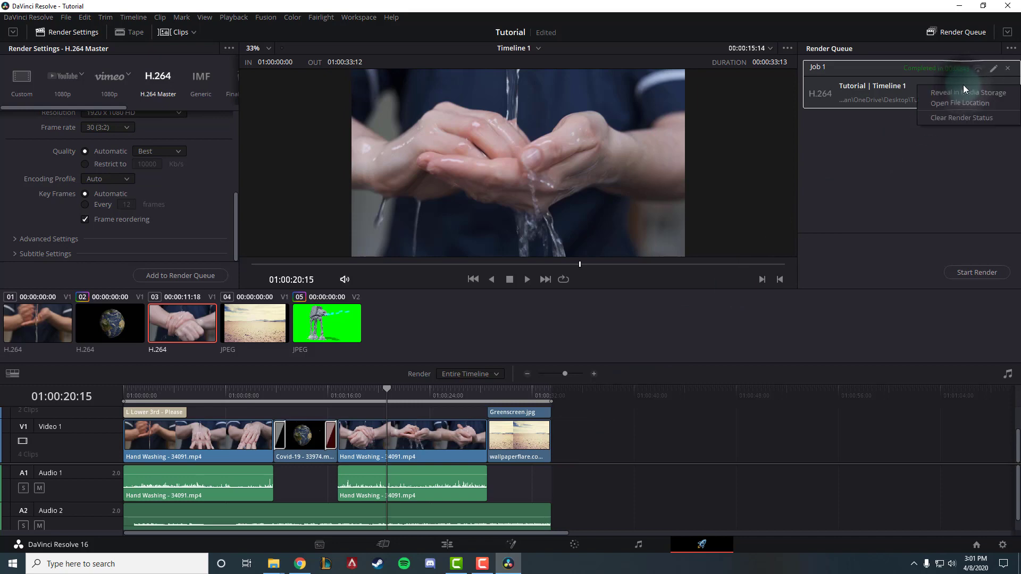
pyautogui.click(958, 103)
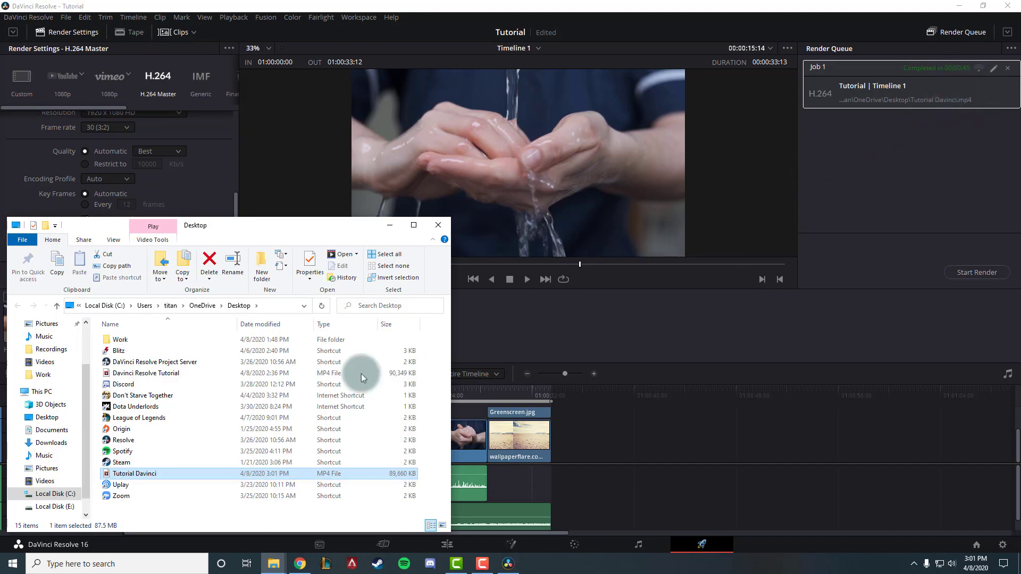
pyautogui.doubleClick(176, 472)
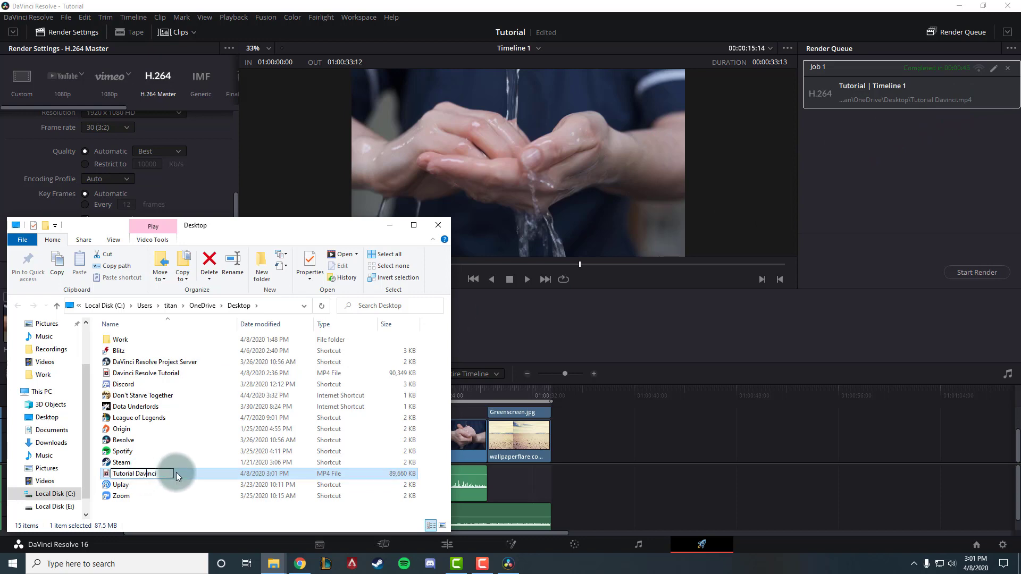